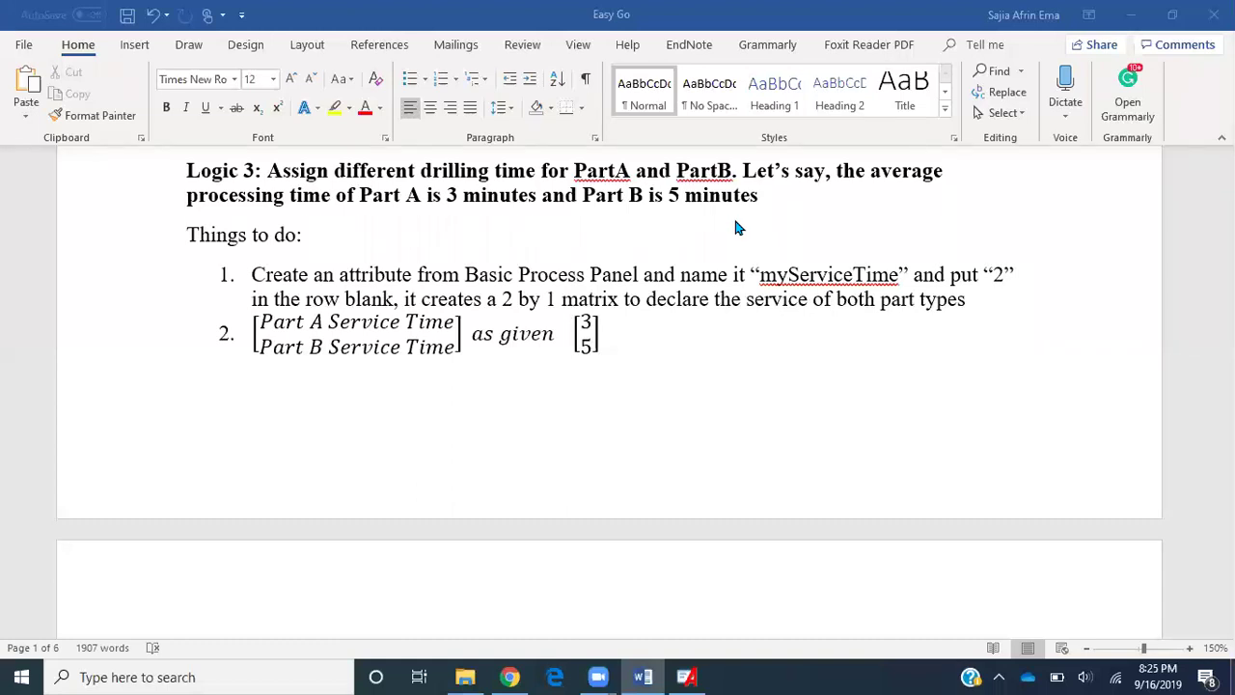
Switch to Arena and add a new attribute named myServiceTime below myPartType.
click(685, 676)
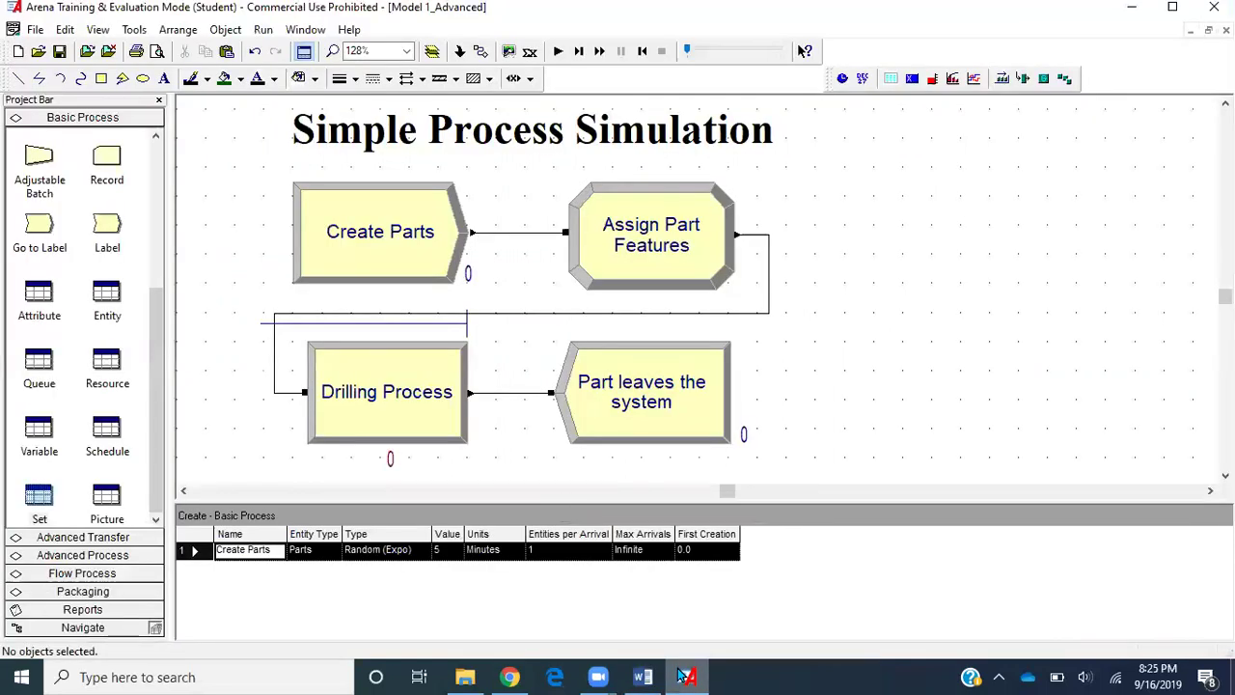
click(39, 309)
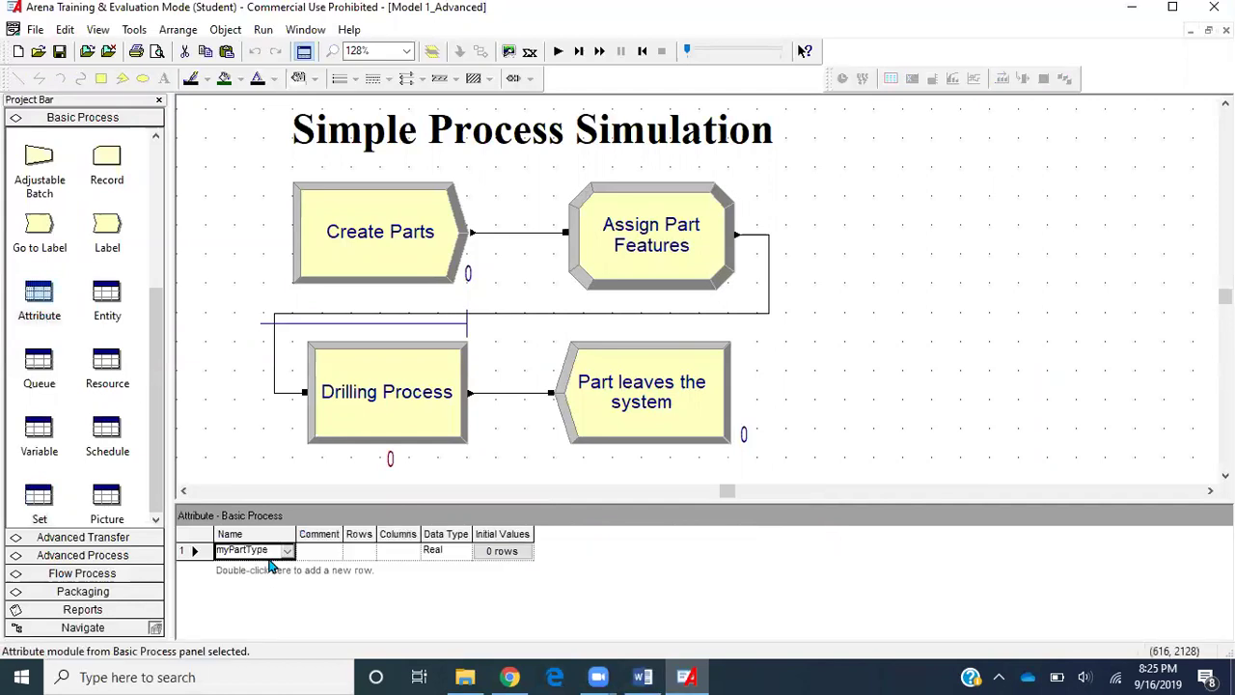
double_click(270, 572)
click(264, 568)
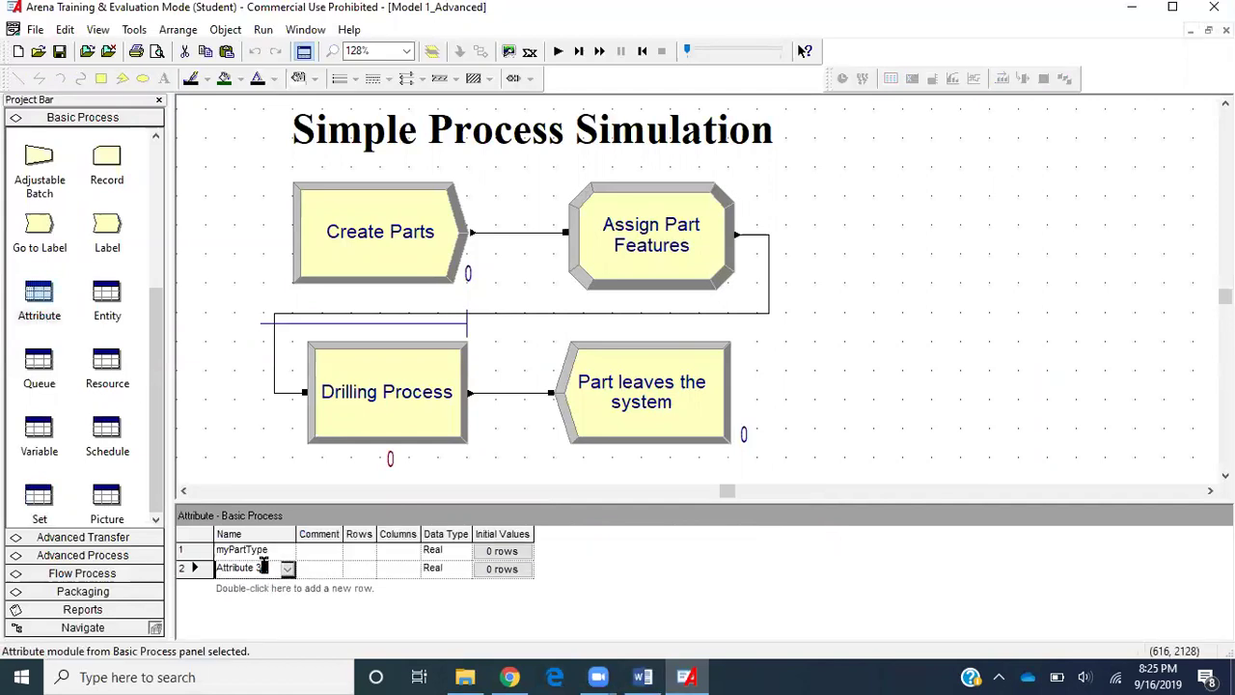
key(BackSpace)
key(BackSpace)
key(BackSpace)
key(BackSpace)
key(BackSpace)
key(BackSpace)
key(BackSpace)
key(BackSpace)
key(BackSpace)
key(BackSpace)
key(BackSpace)
text(myServiceTime)
Widen the attribute table's Name column and set the number of rows for myServiceTime to 2.
drag(293, 534, 336, 534)
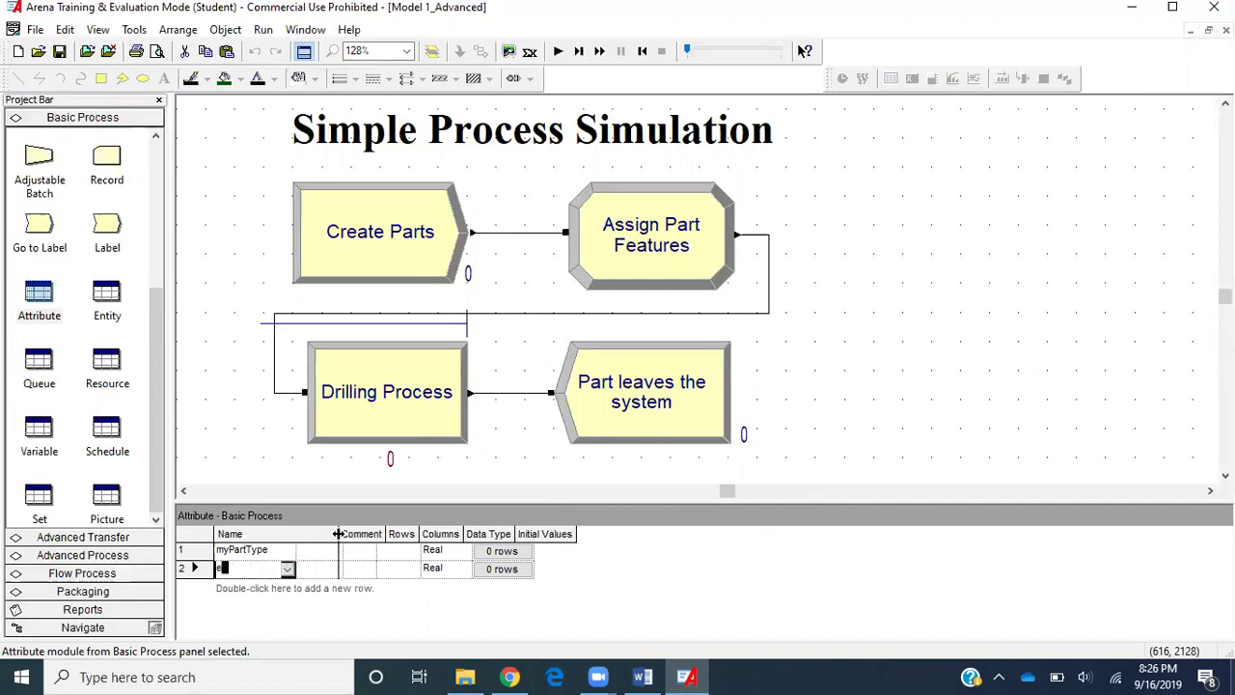
click(390, 569)
text(2)
key(Return)
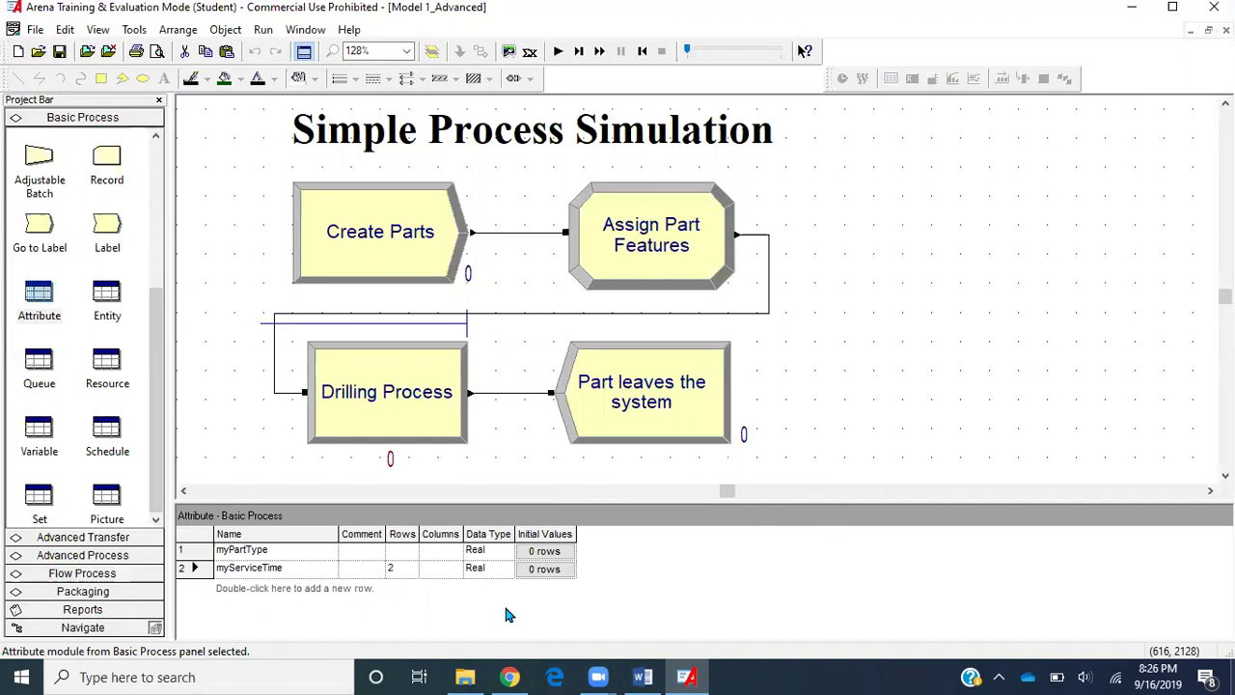
Set the initial values of myServiceTime to 3 in row 1 and 5 in row 2.
click(545, 569)
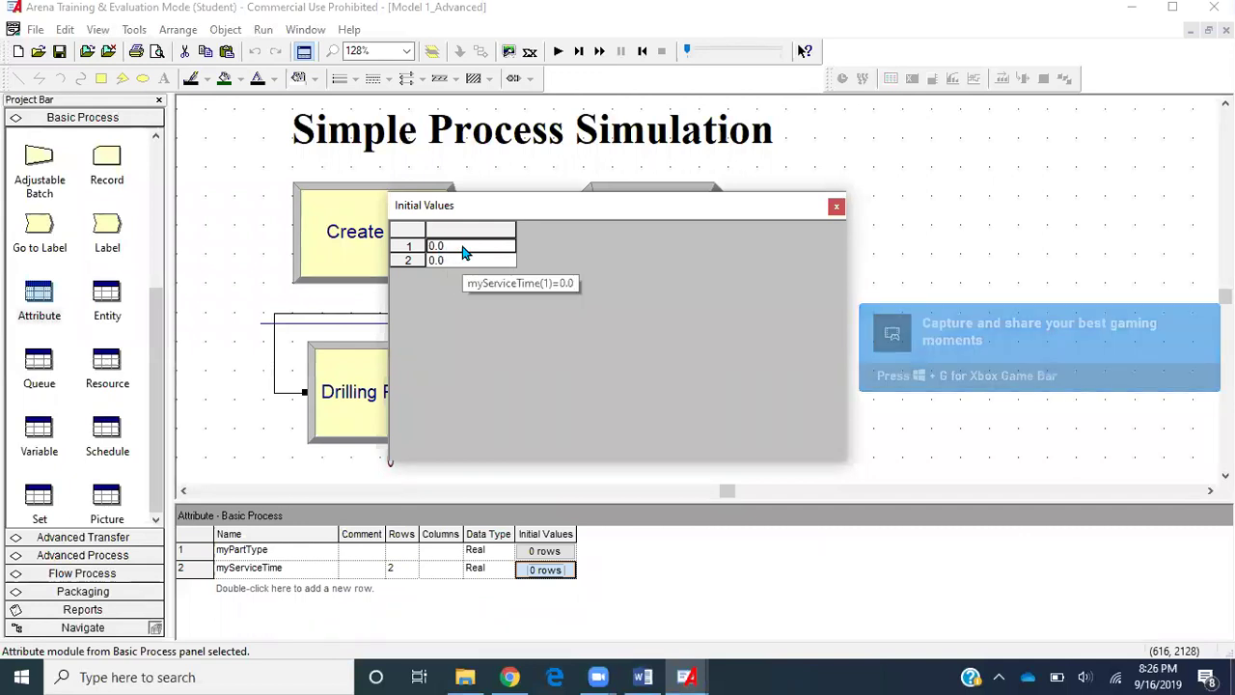
click(461, 246)
text(3)
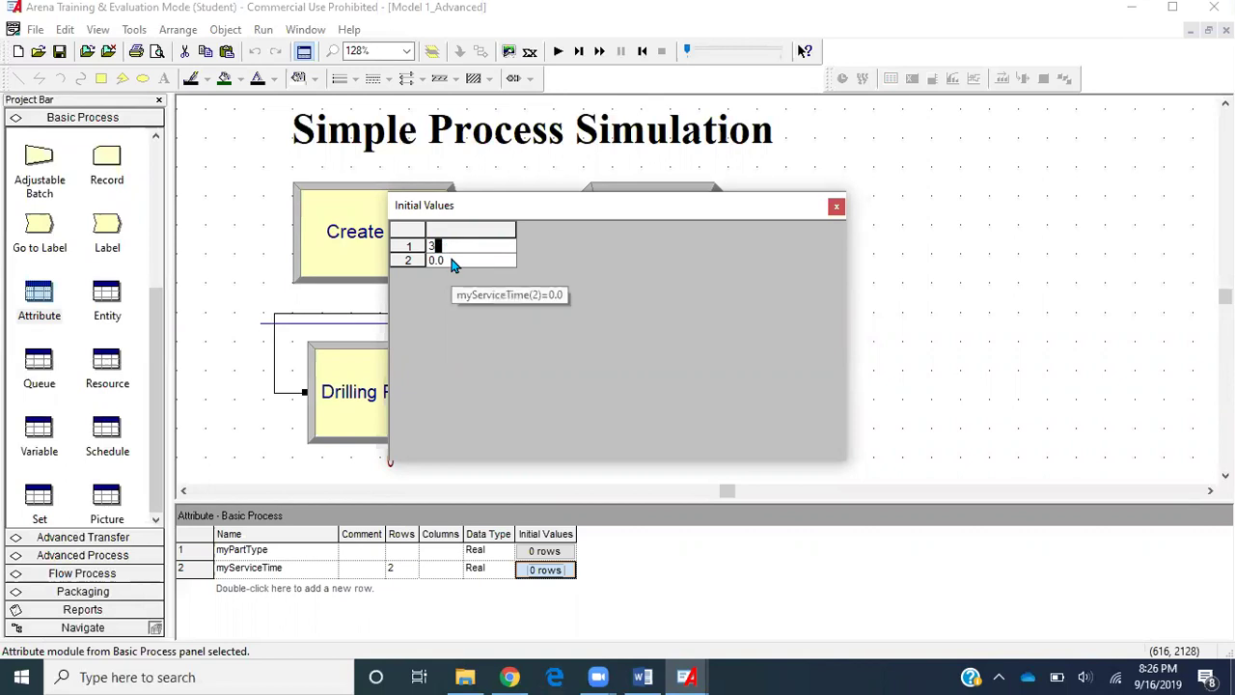
click(450, 261)
key(BackSpace)
key(BackSpace)
key(BackSpace)
text(5)
click(629, 334)
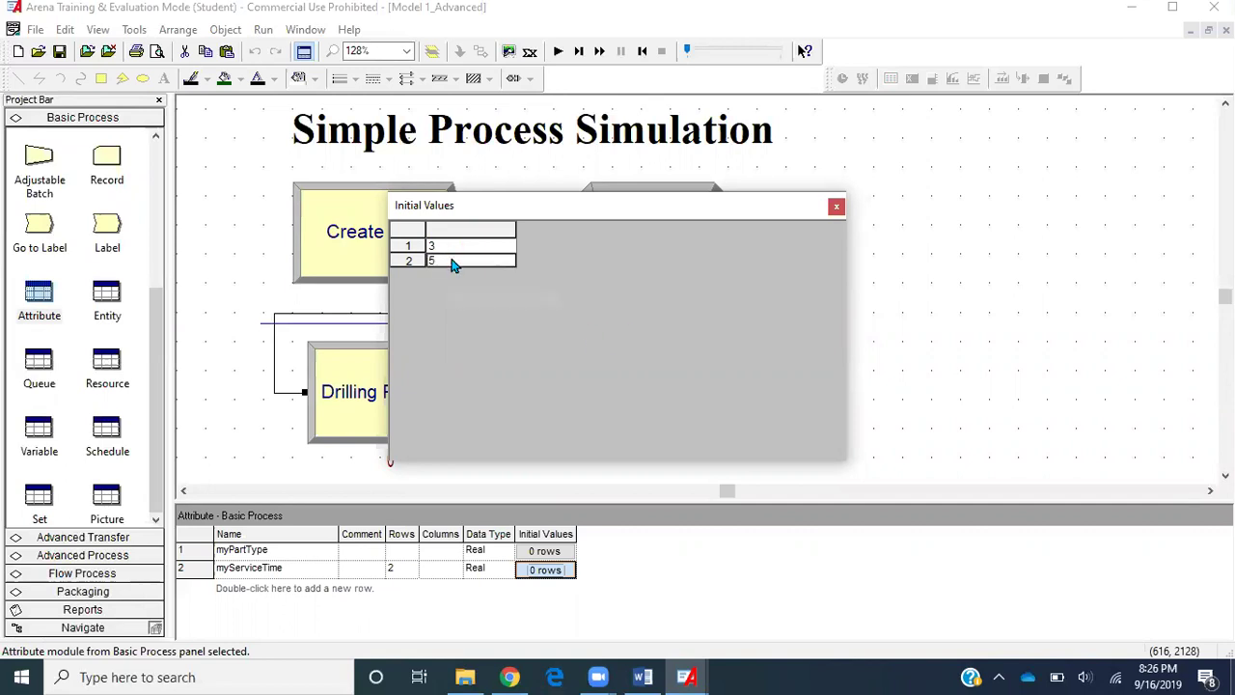
click(836, 207)
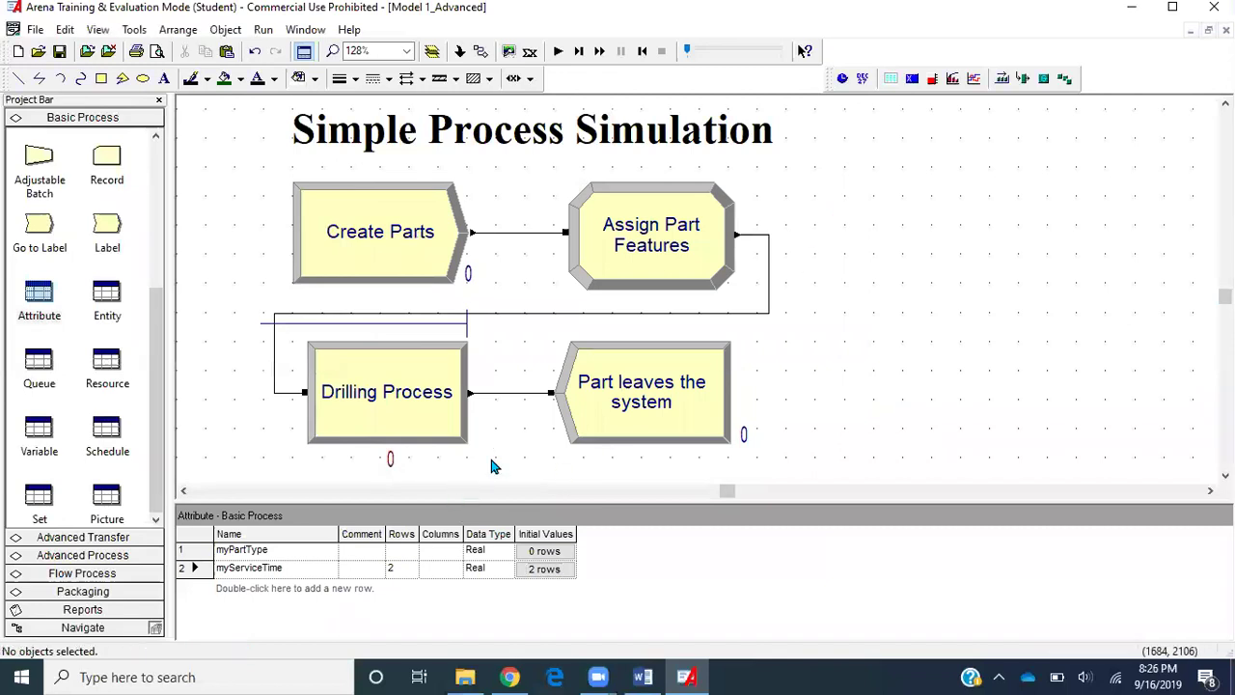
Set the delay type of the Drilling Process module to Expression.
double_click(434, 430)
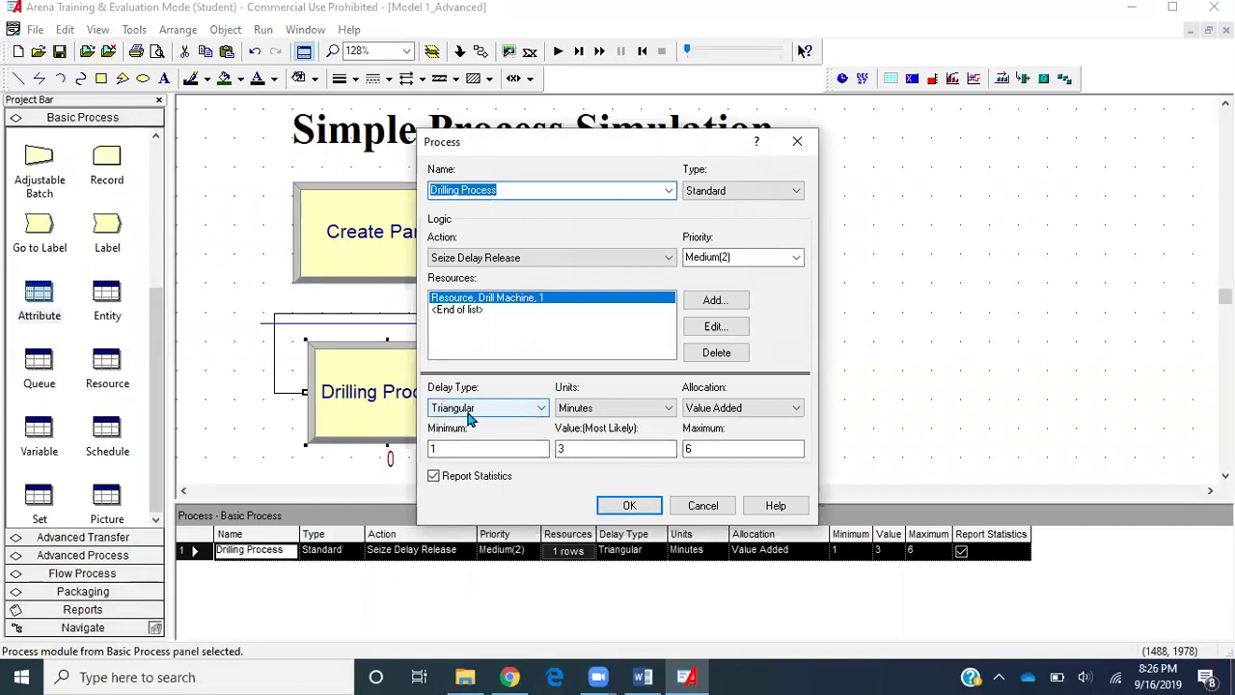
click(469, 413)
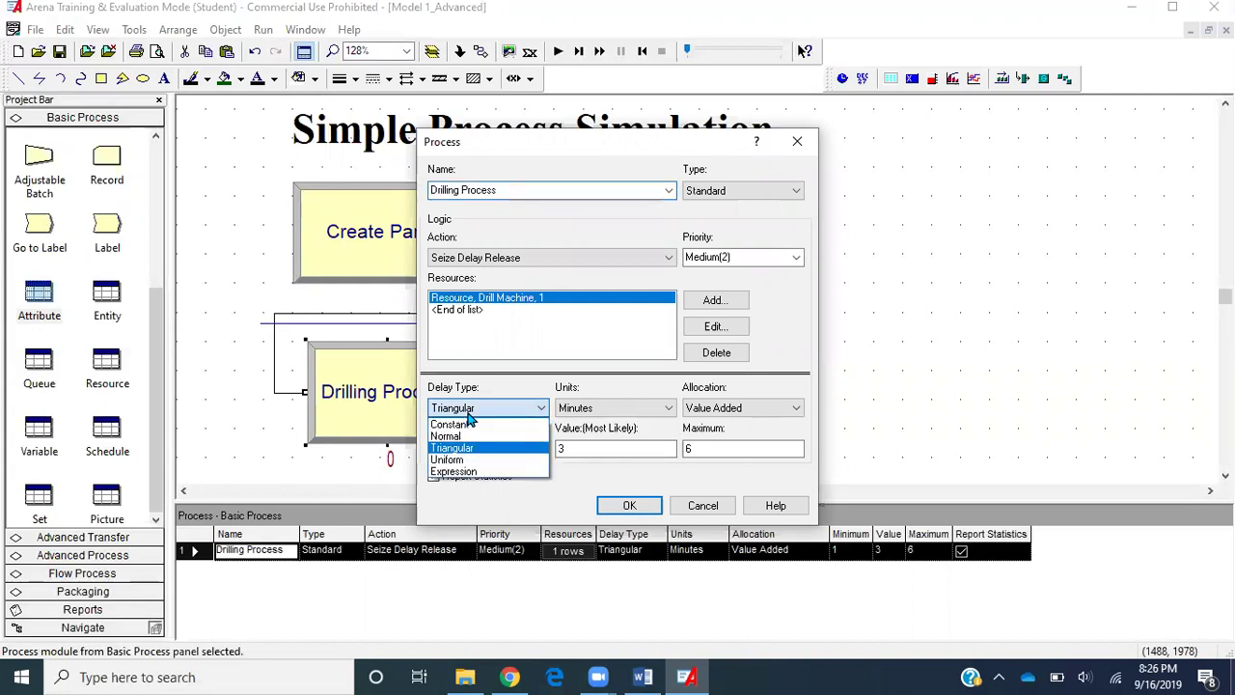
click(473, 473)
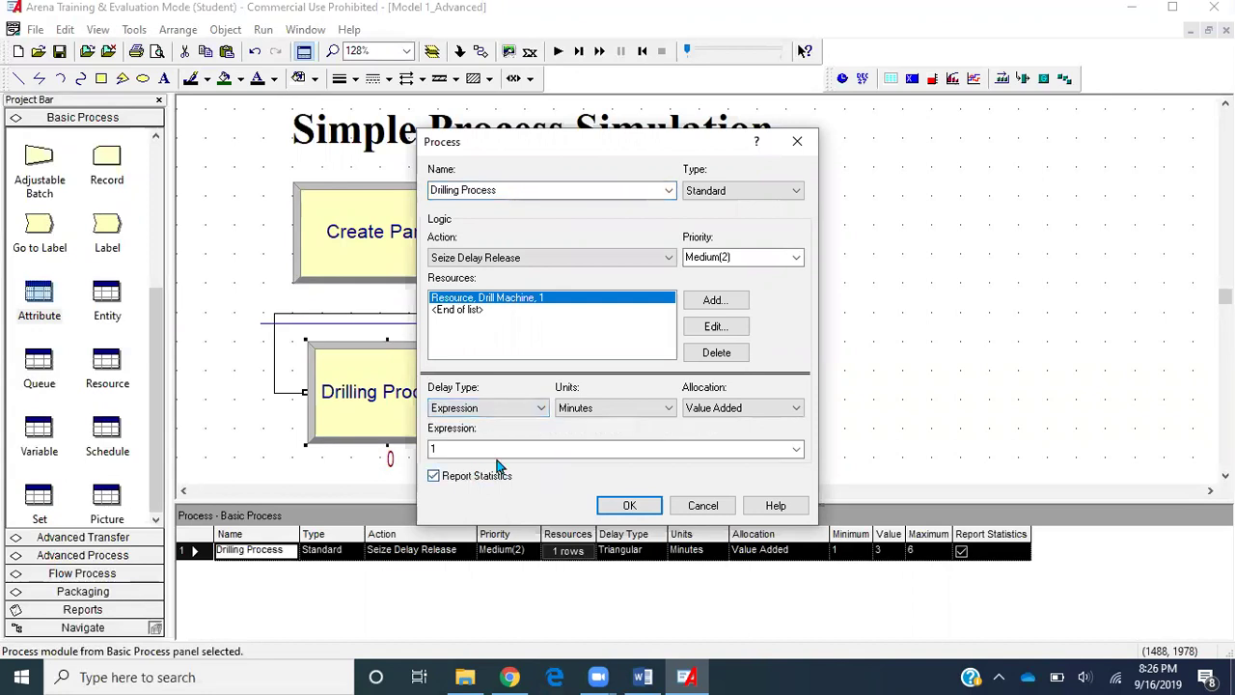
Use the Expression Builder to set the Drilling Process delay expression to the value of the myServiceTime attribute.
click(547, 448)
right_click(545, 447)
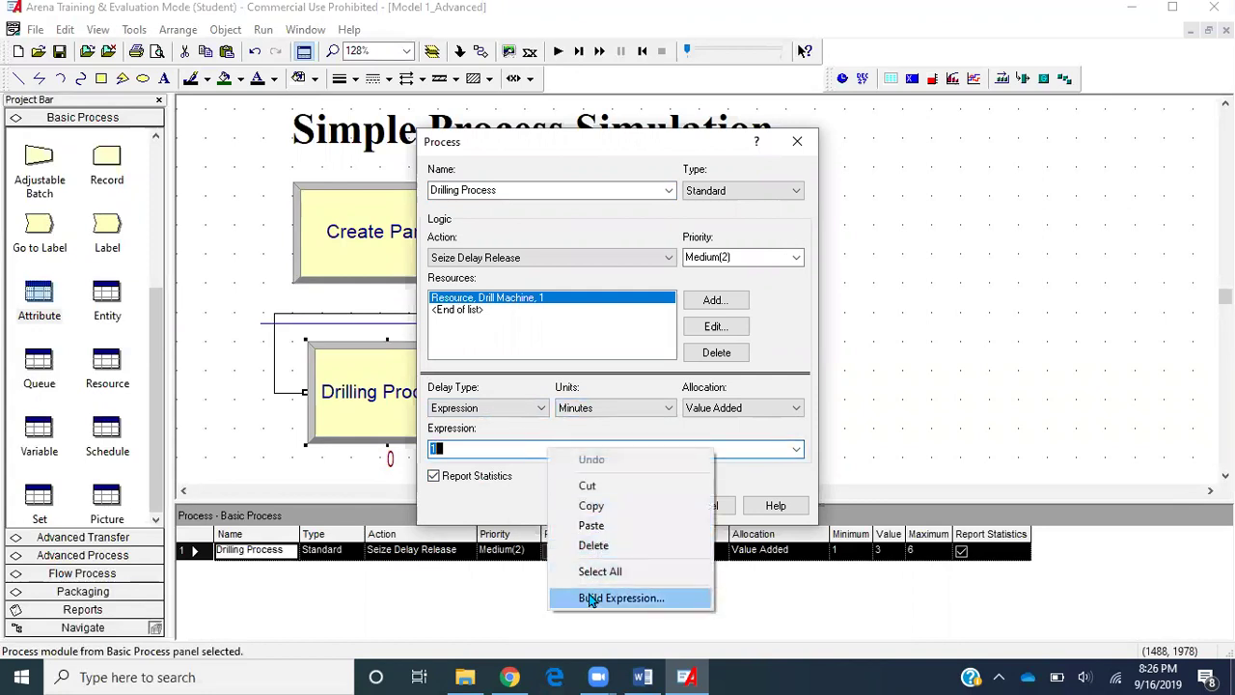
click(592, 600)
click(449, 187)
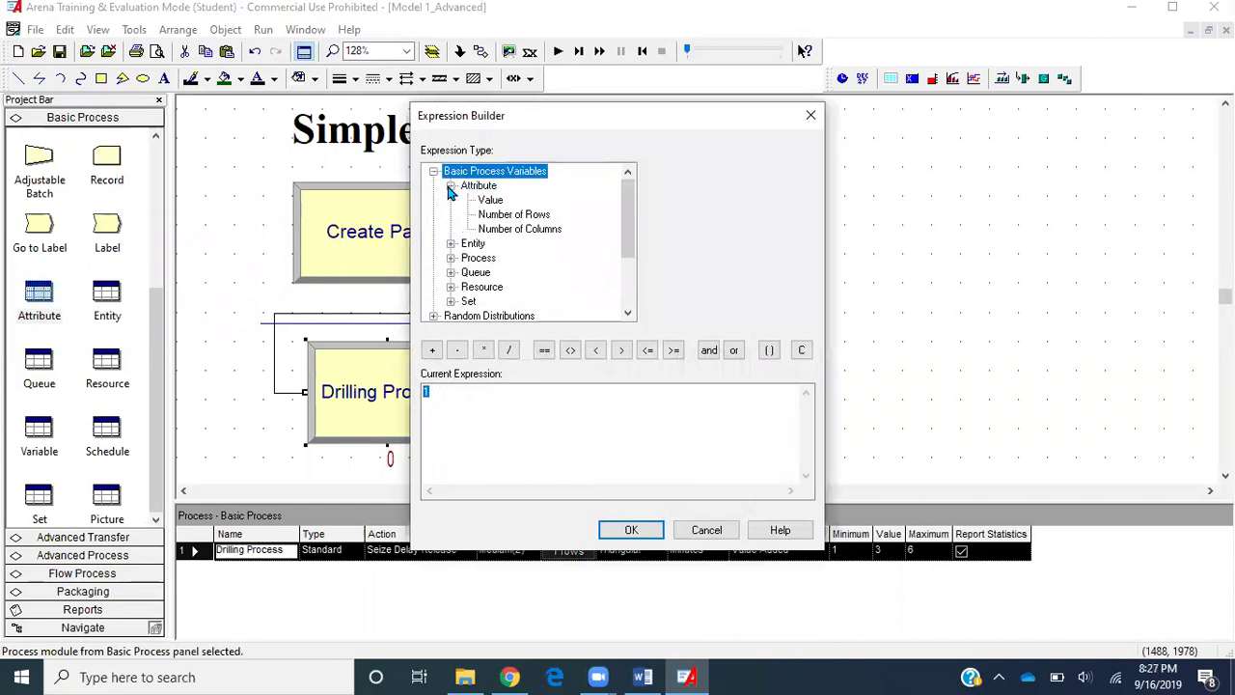
click(490, 200)
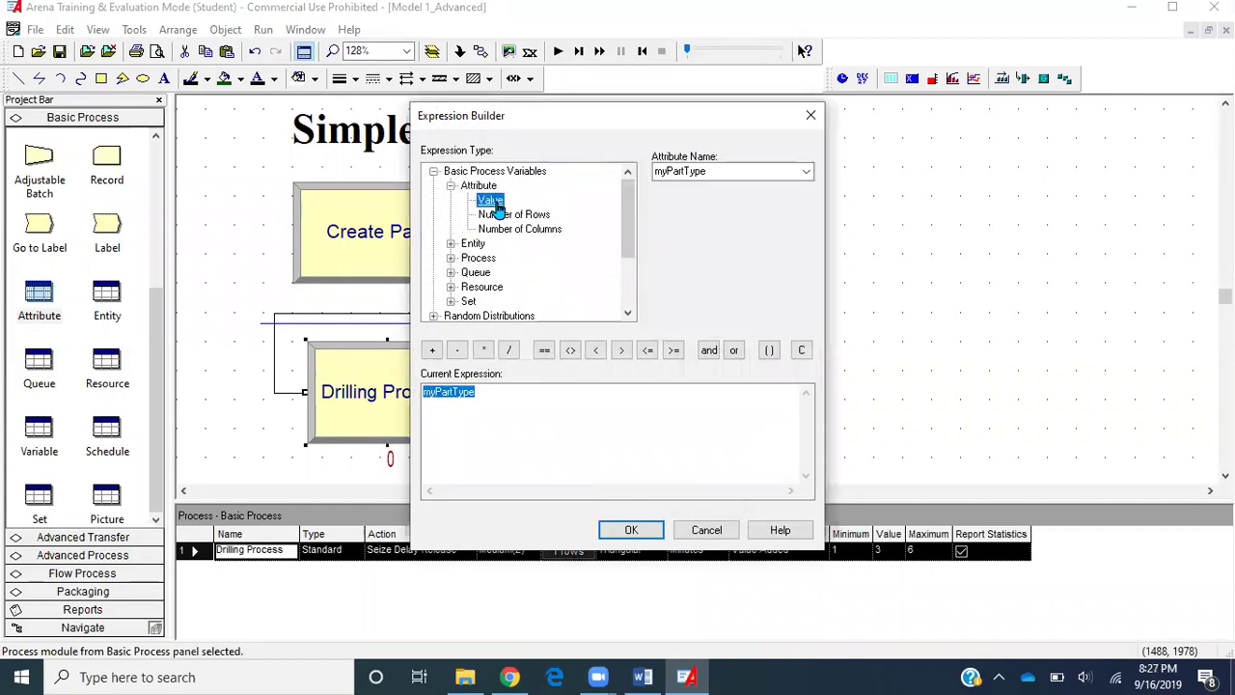
click(807, 172)
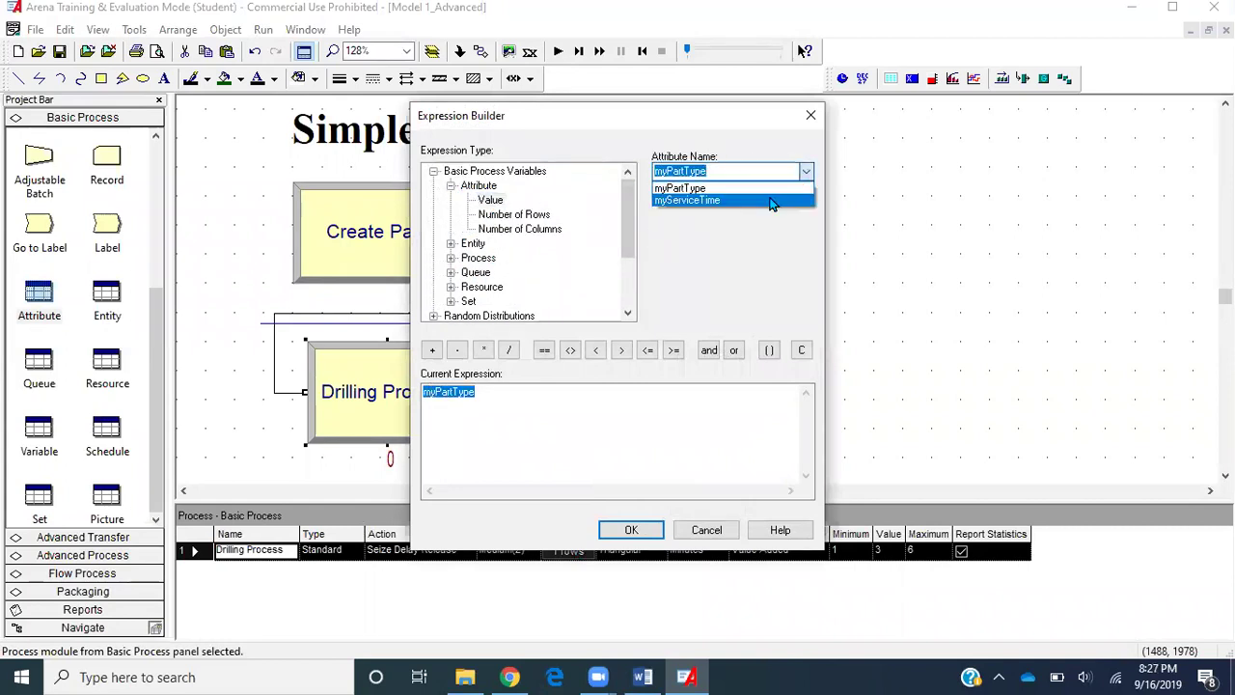
click(769, 201)
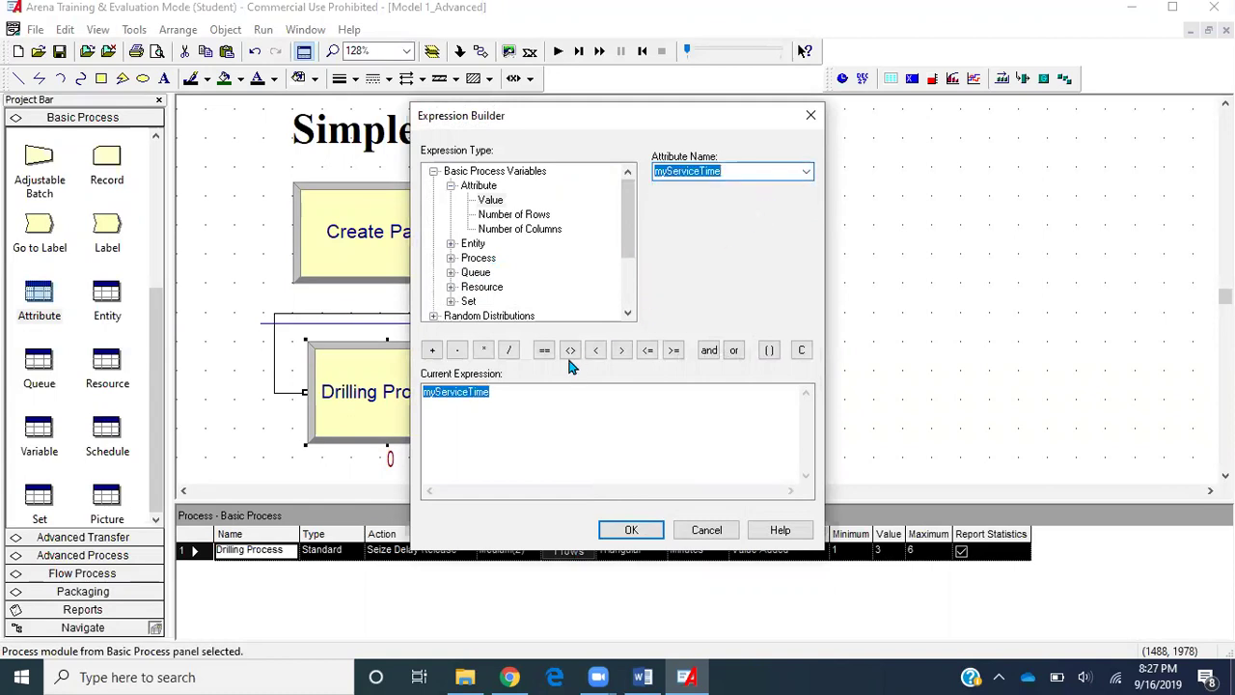
click(546, 408)
click(631, 530)
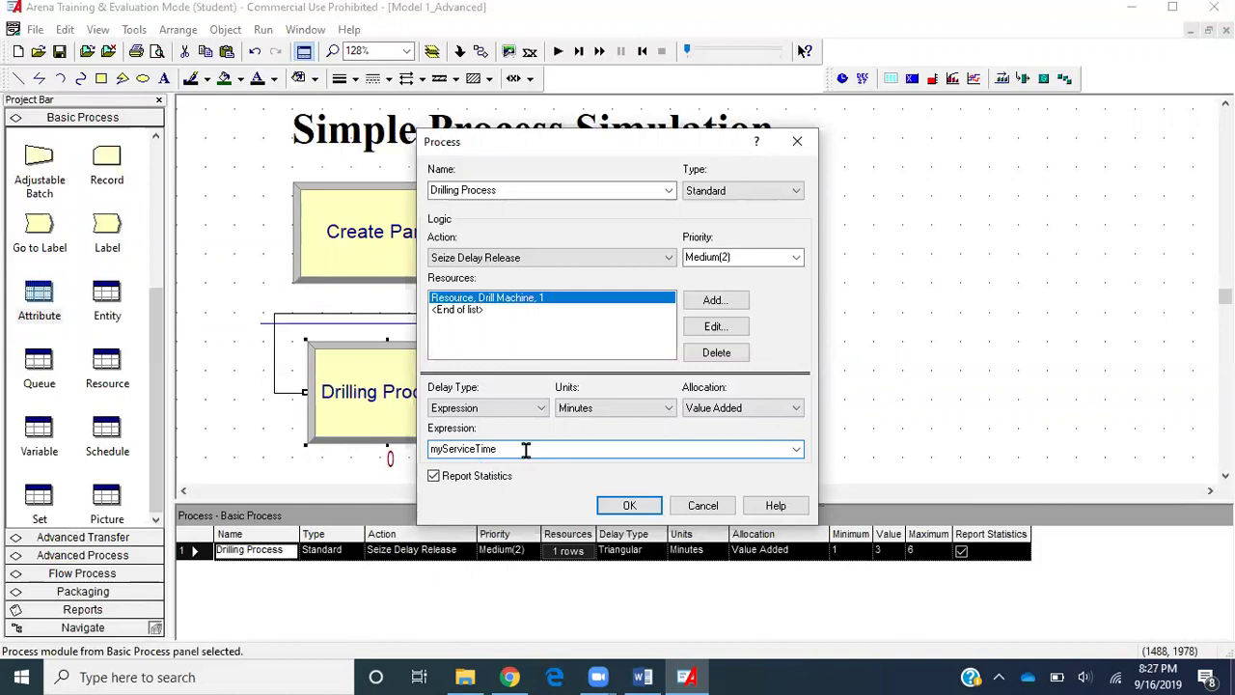
Extend the delay expression to myServiceTime(myPartType) and accept the Drilling Process settings.
text((myPartType)
drag(639, 147, 994, 165)
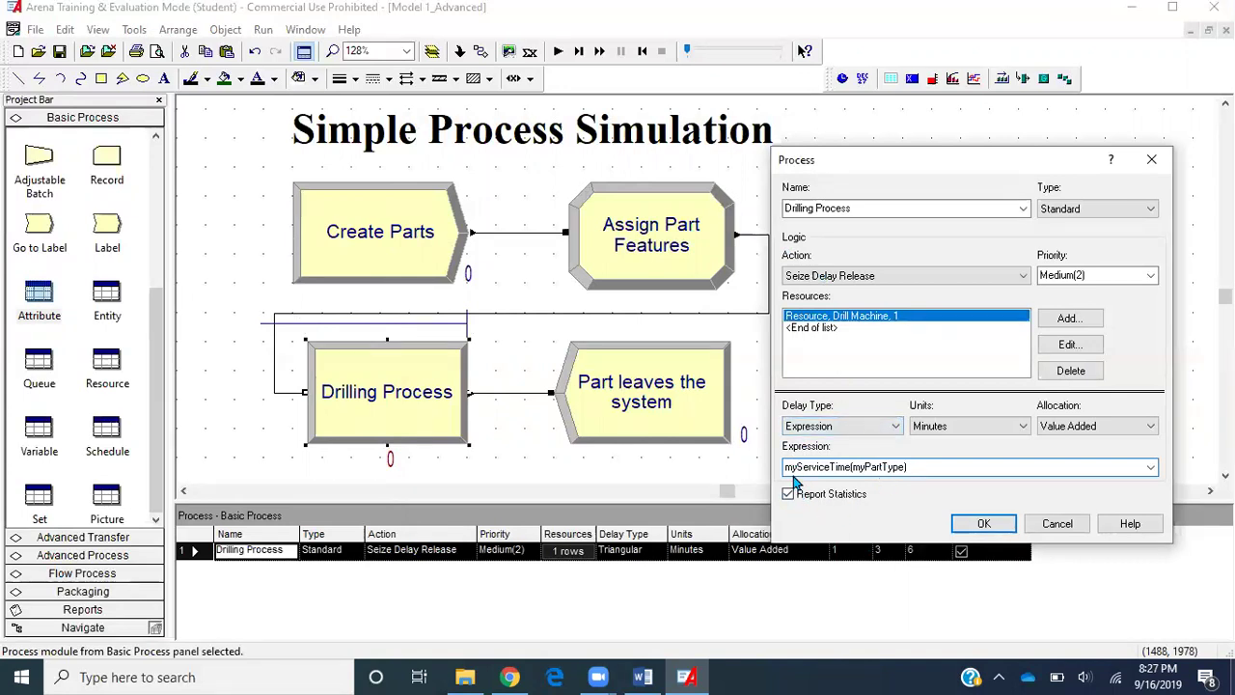
key(shift+Left)
click(979, 525)
click(845, 396)
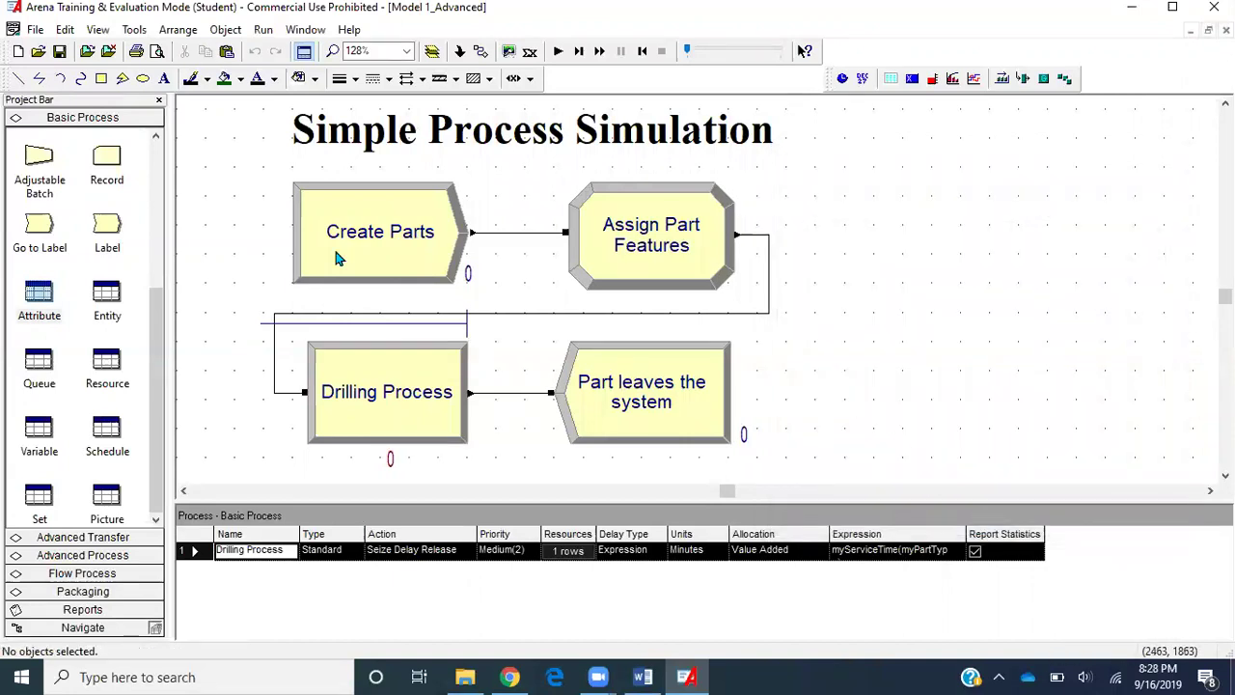
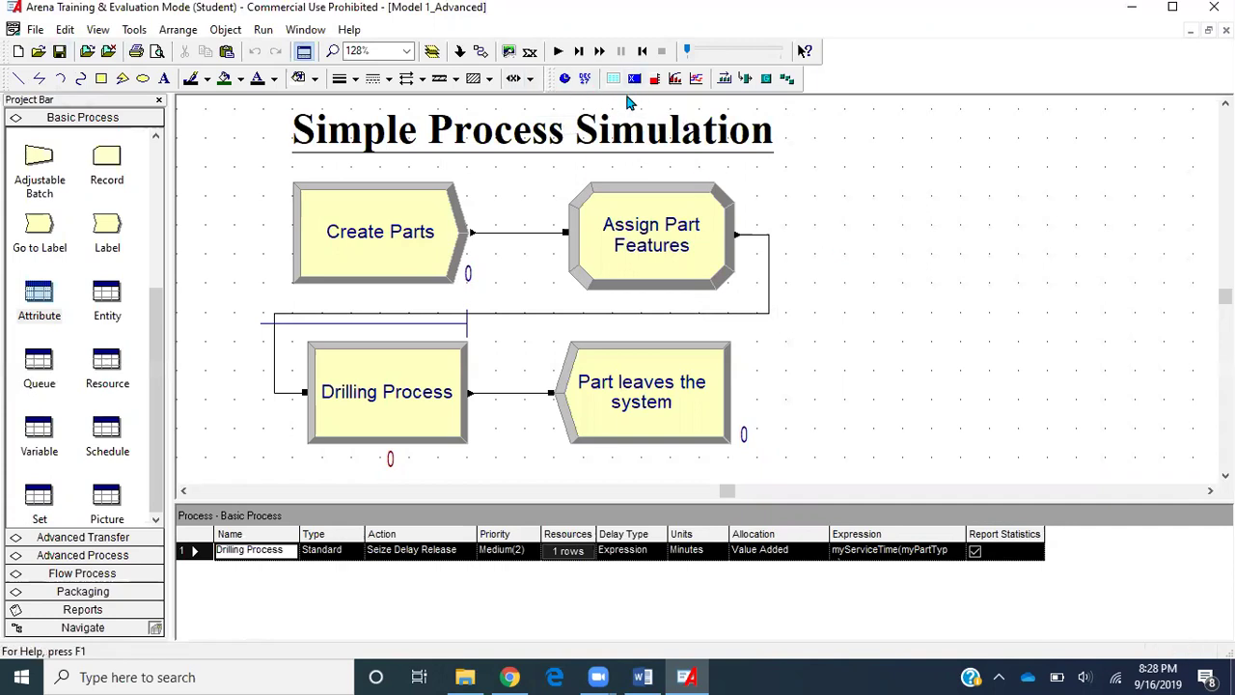
Start a new Variable display and build its expression from the value of the myServiceTime attribute.
click(636, 85)
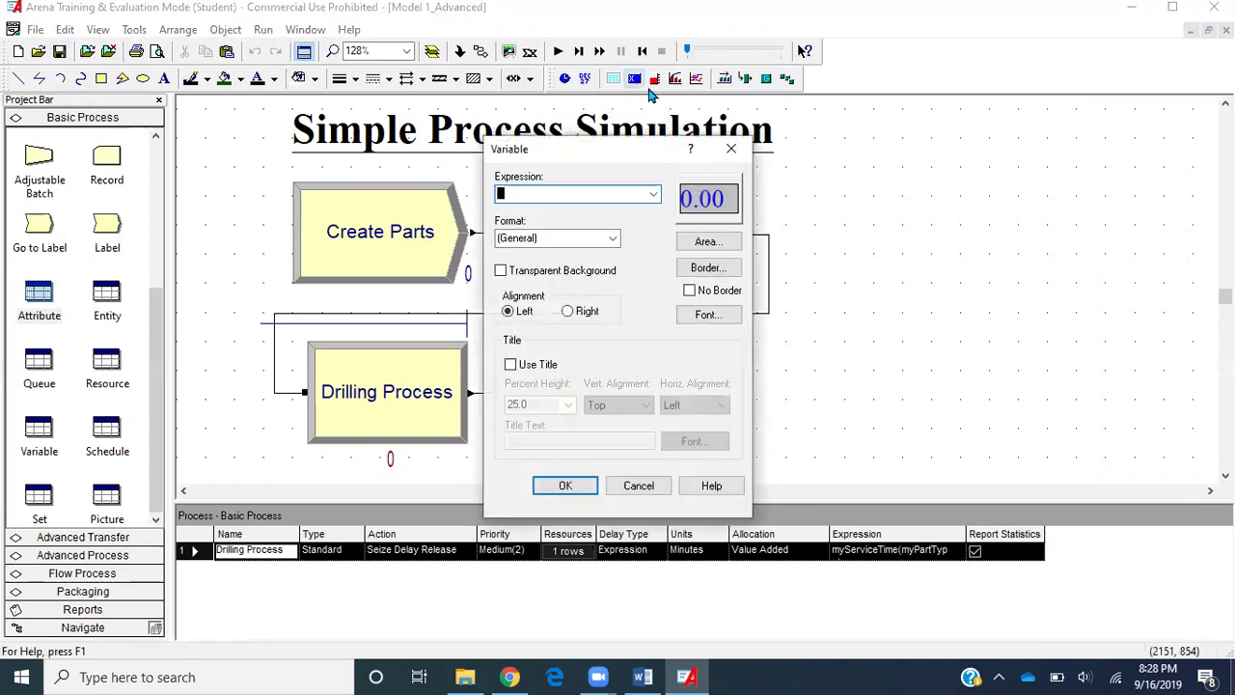
click(654, 197)
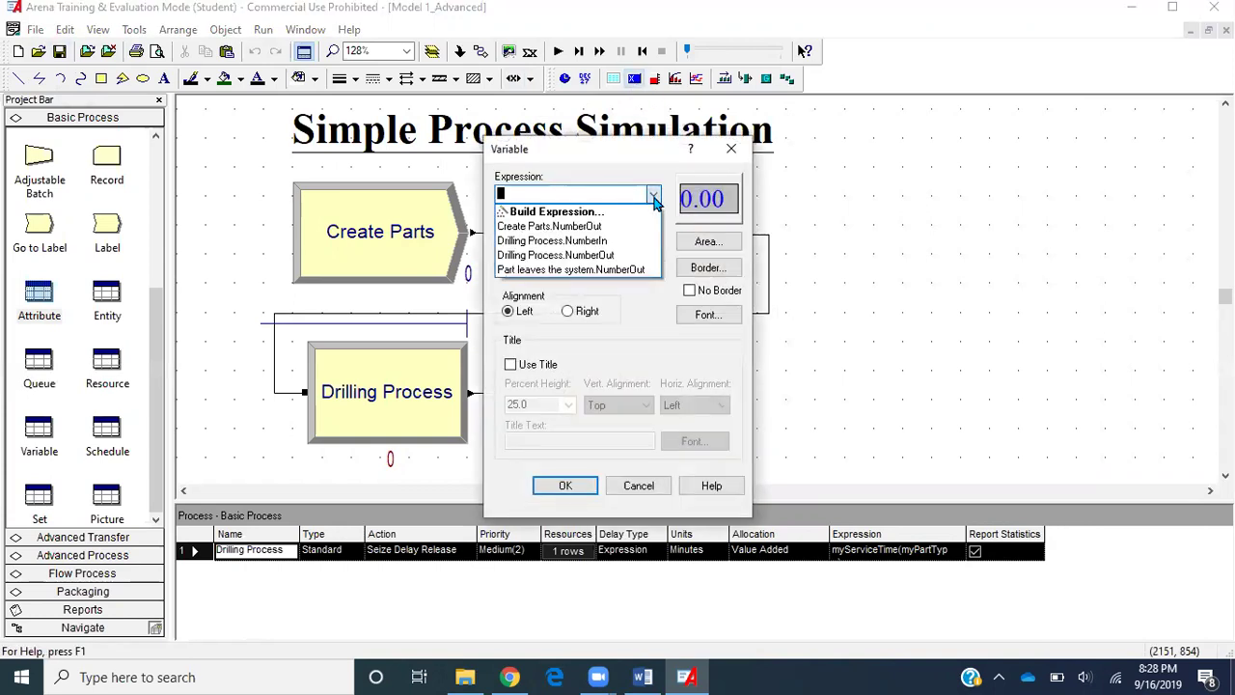
click(628, 210)
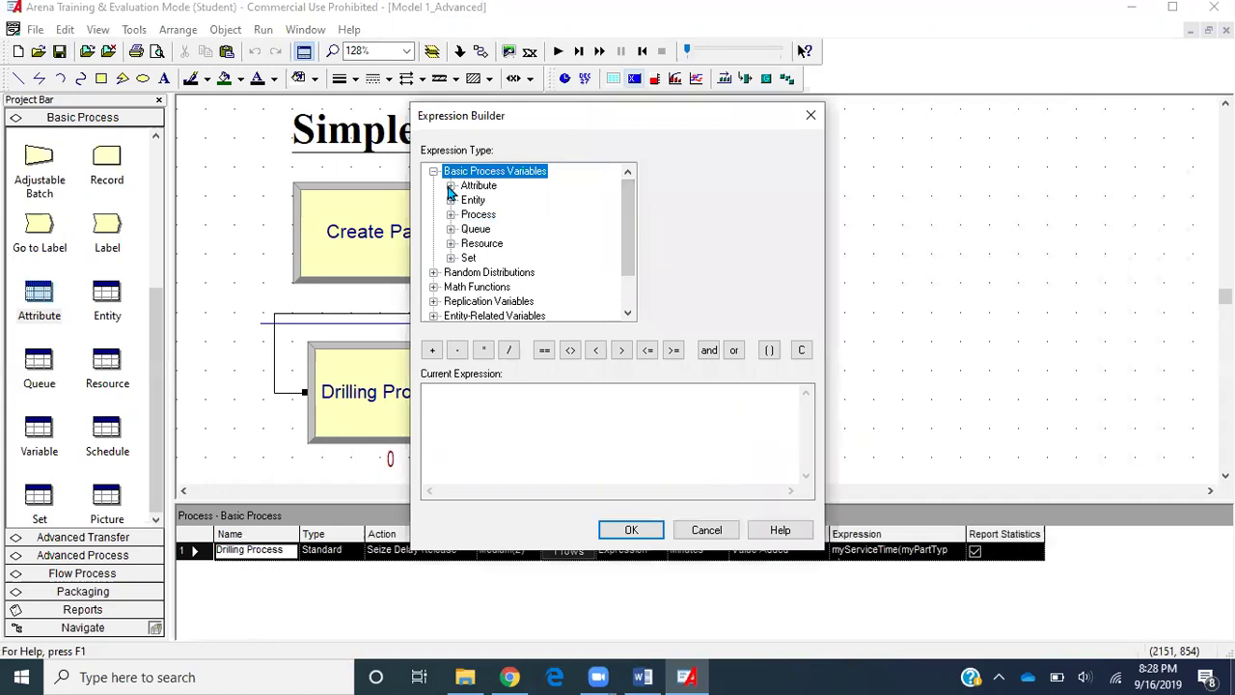
click(451, 187)
click(487, 200)
click(805, 171)
click(769, 201)
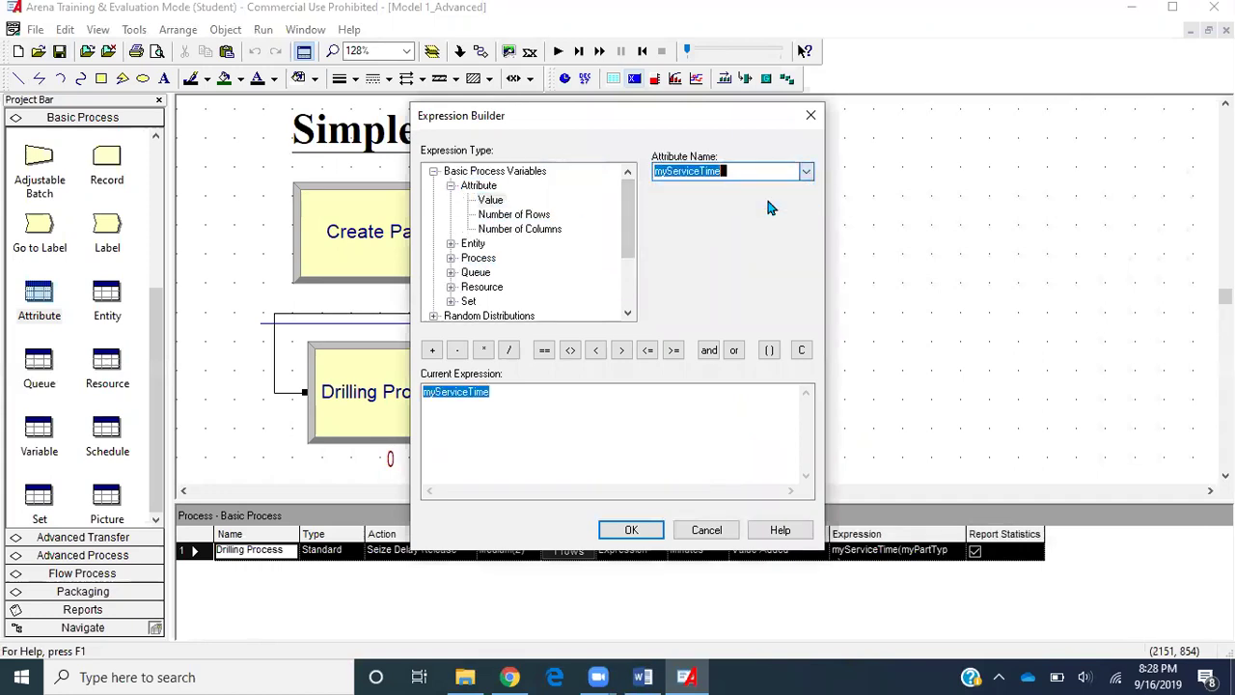
Complete the display's expression as myServiceTime(myPartType) and draw the display on the empty canvas beside the Assign Part Features module.
click(578, 405)
text(()
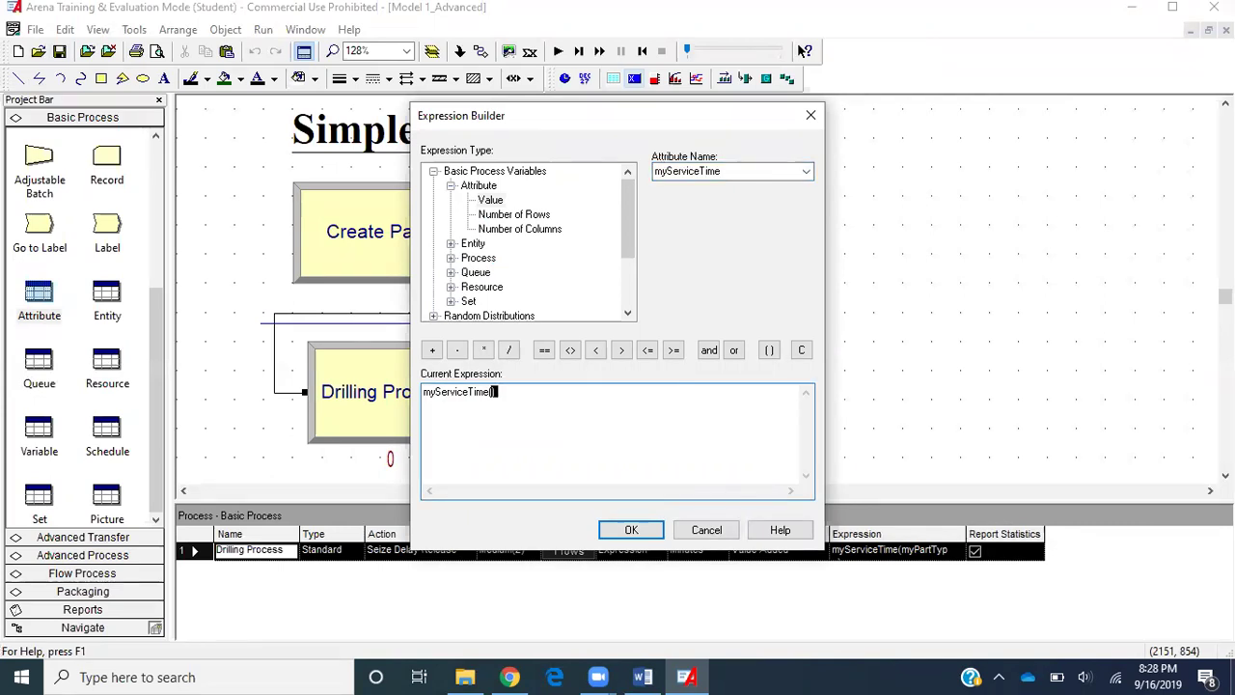
click(806, 170)
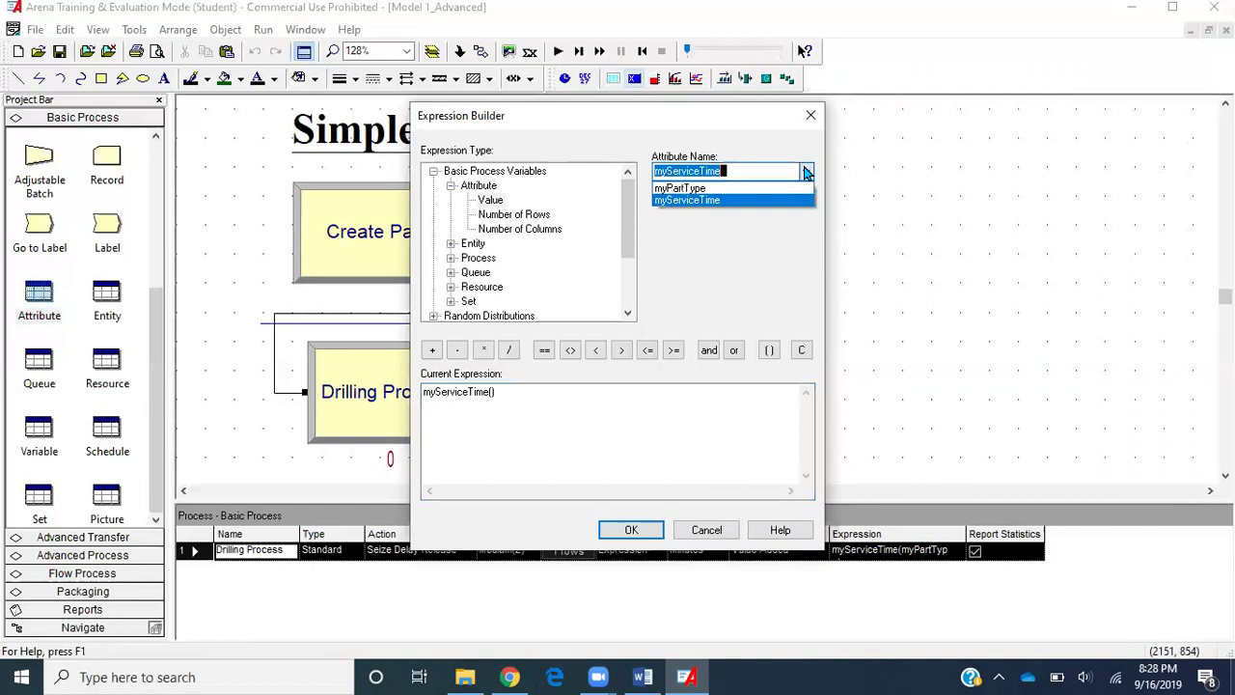
click(767, 189)
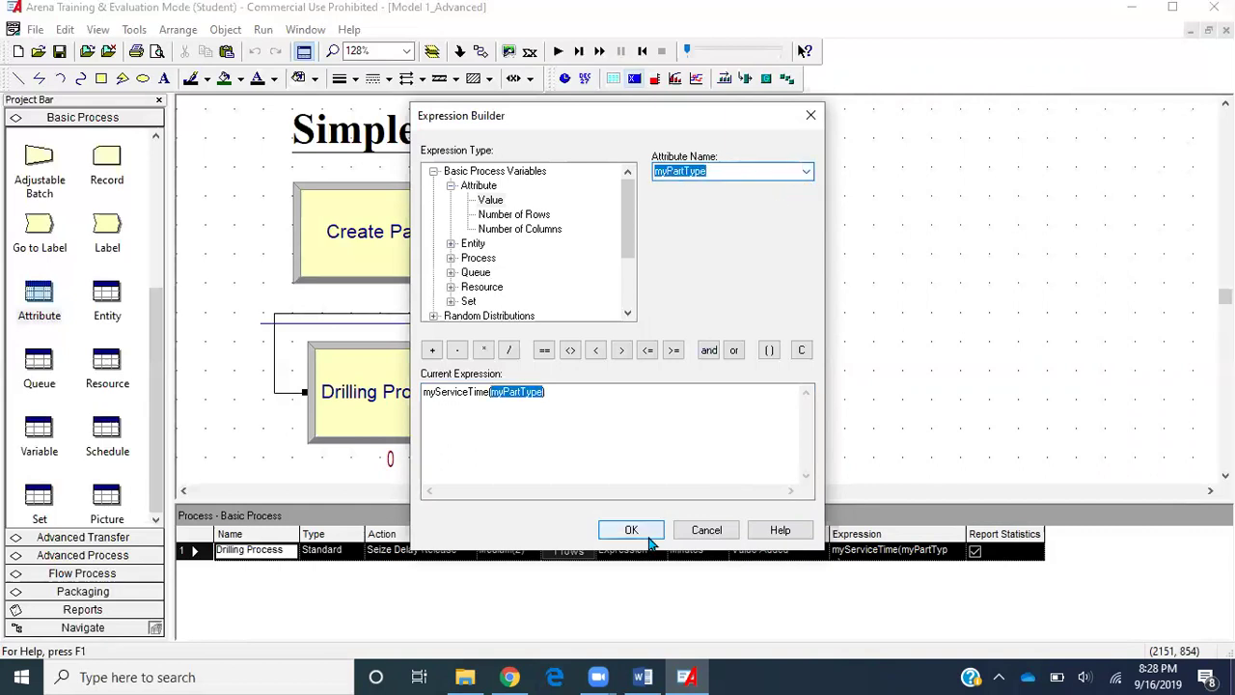
click(612, 528)
click(565, 485)
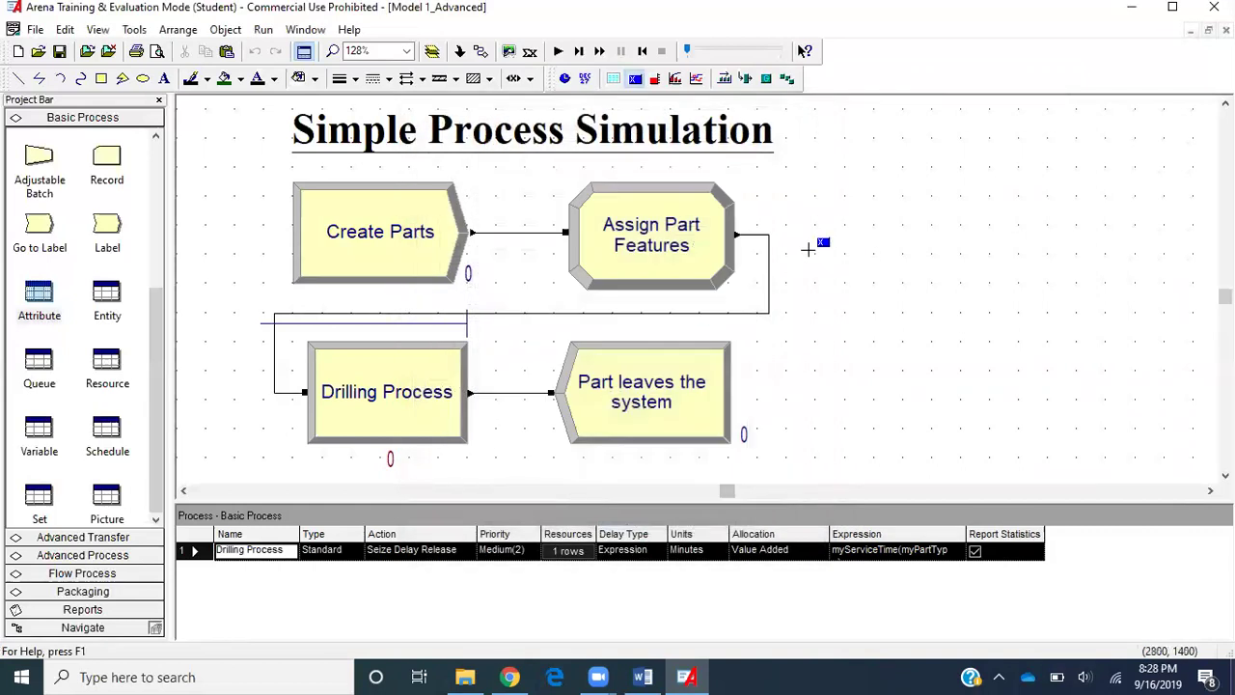
drag(838, 197, 1004, 300)
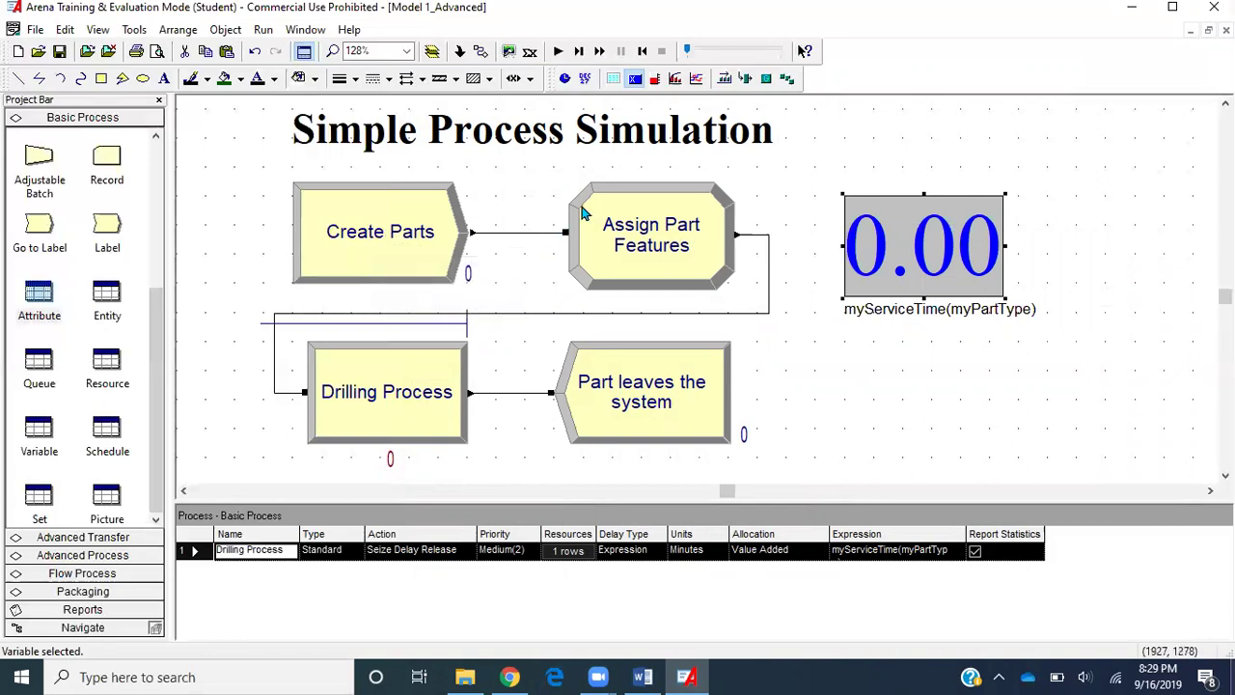
Review the Assign Part Features assignments and the Drilling Process delay expression, and run the simulation.
double_click(647, 254)
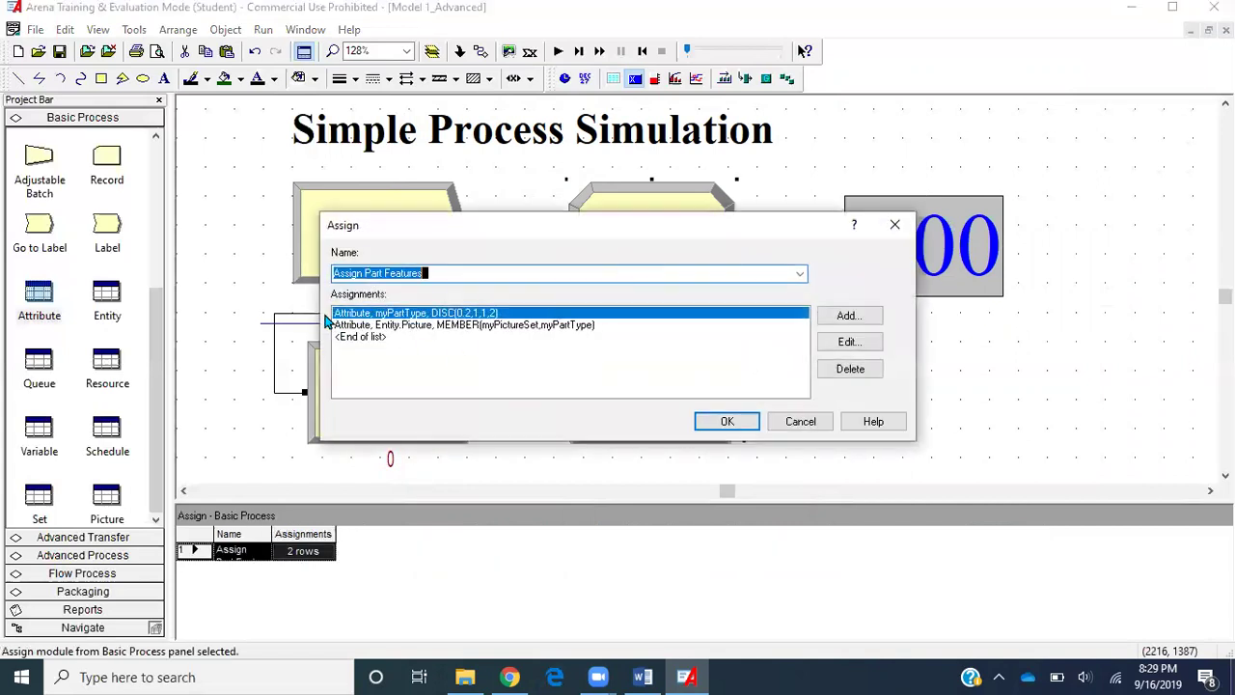
click(727, 422)
click(370, 416)
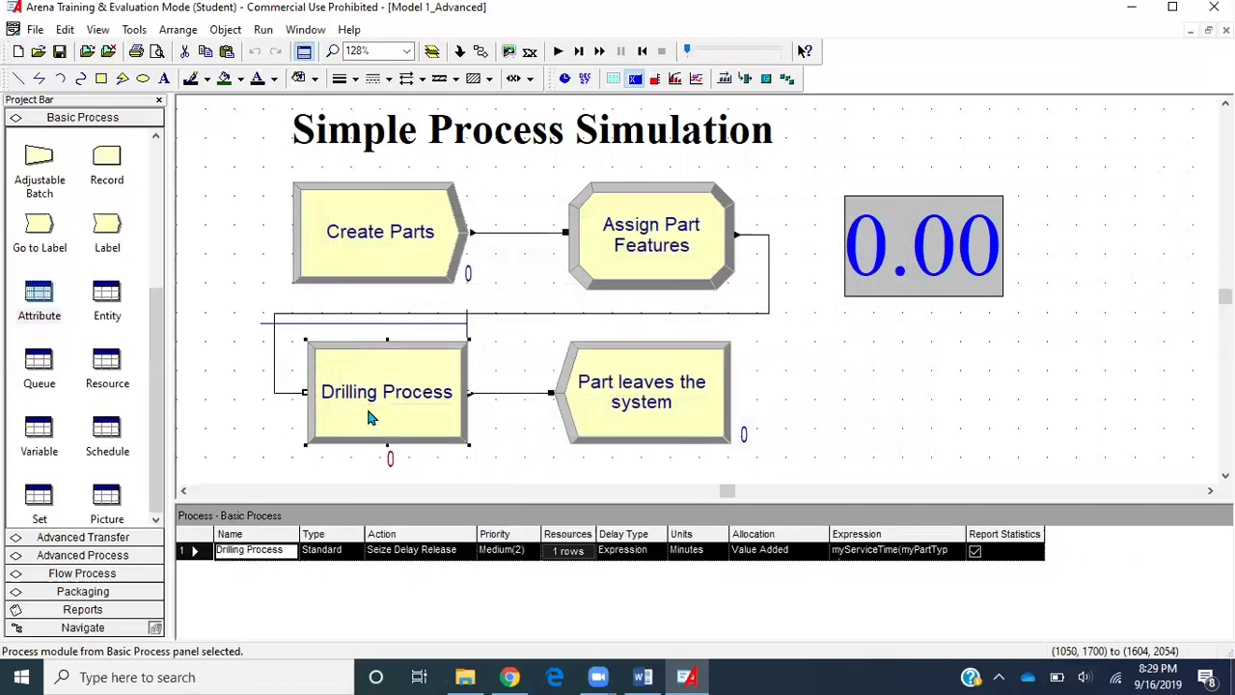
double_click(368, 417)
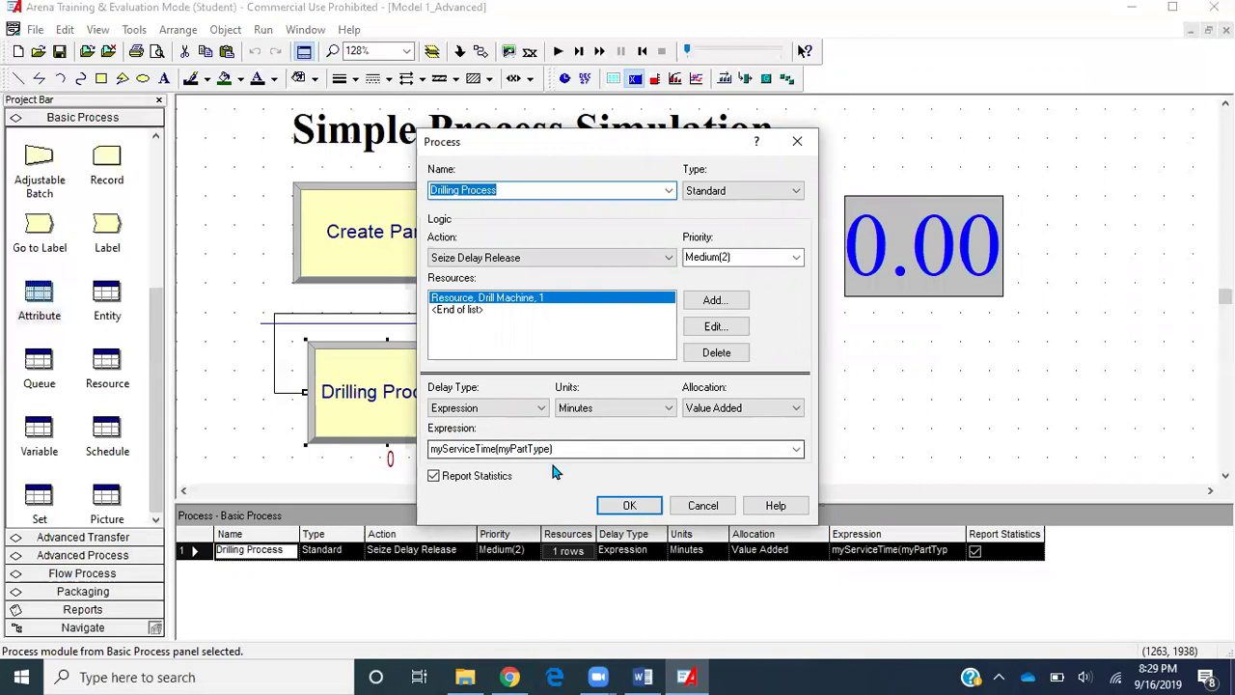
click(627, 505)
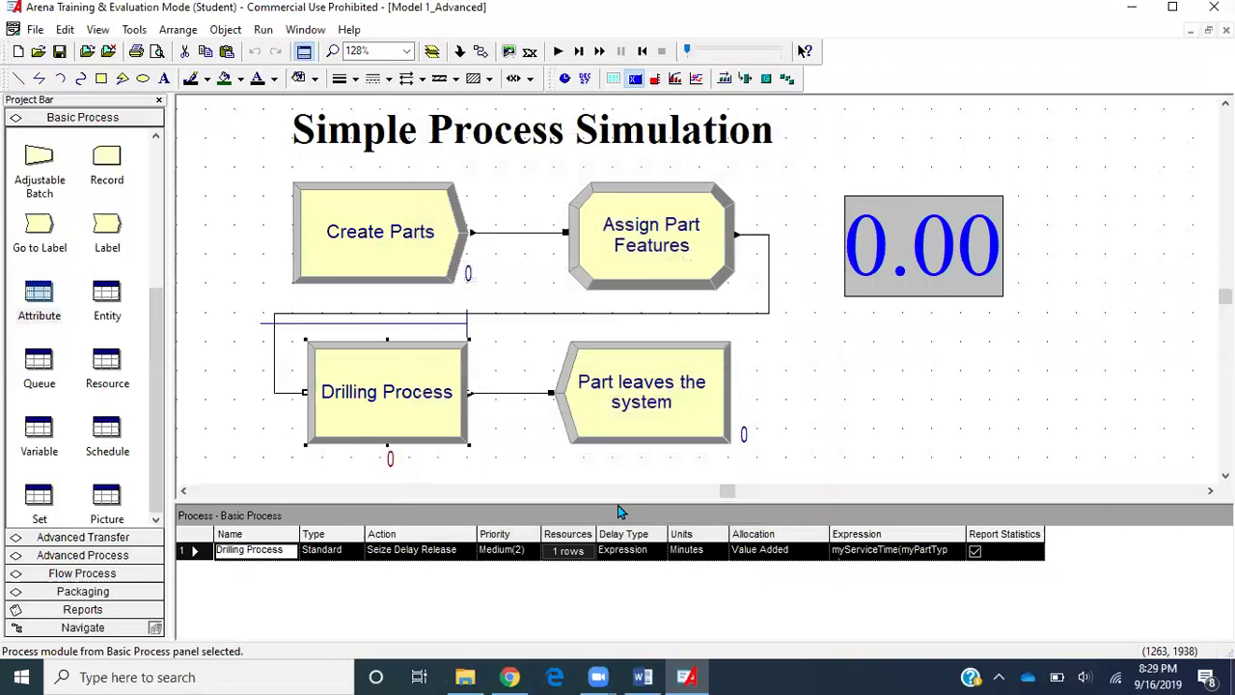
click(556, 53)
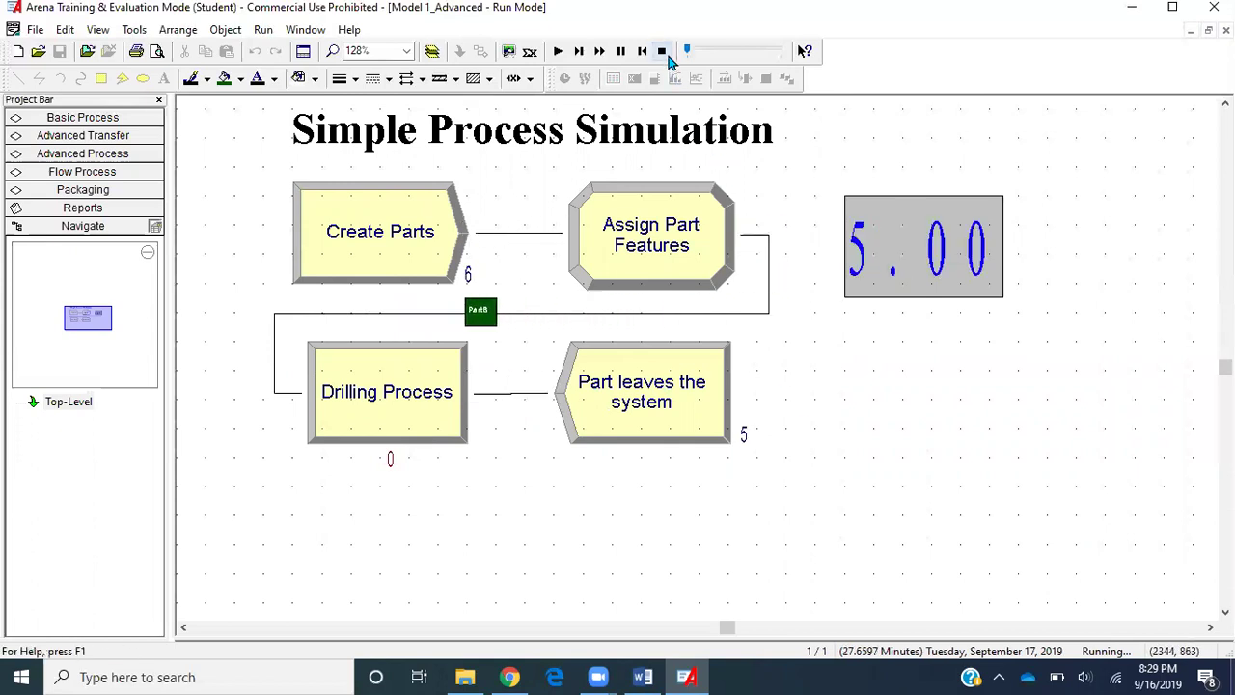
Stop the simulation run and check the Part A and Part B processing-time distributions under Logic 4 in the Word instructions.
click(664, 52)
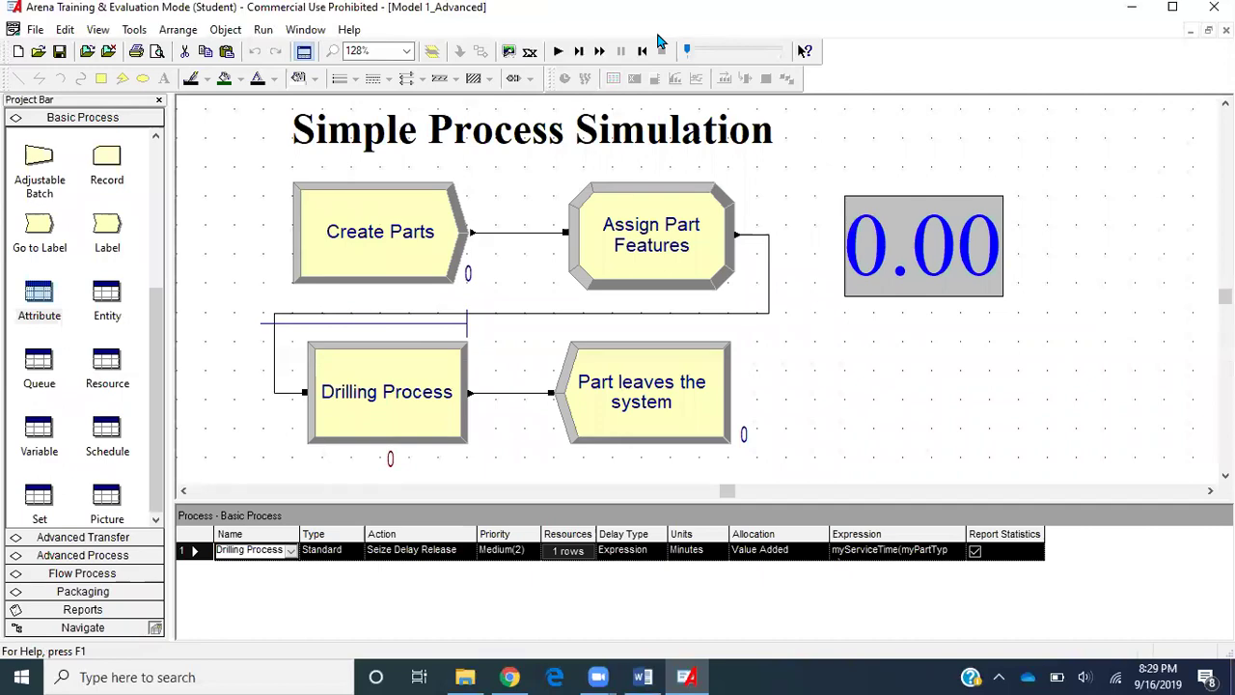
key(alt+Tab)
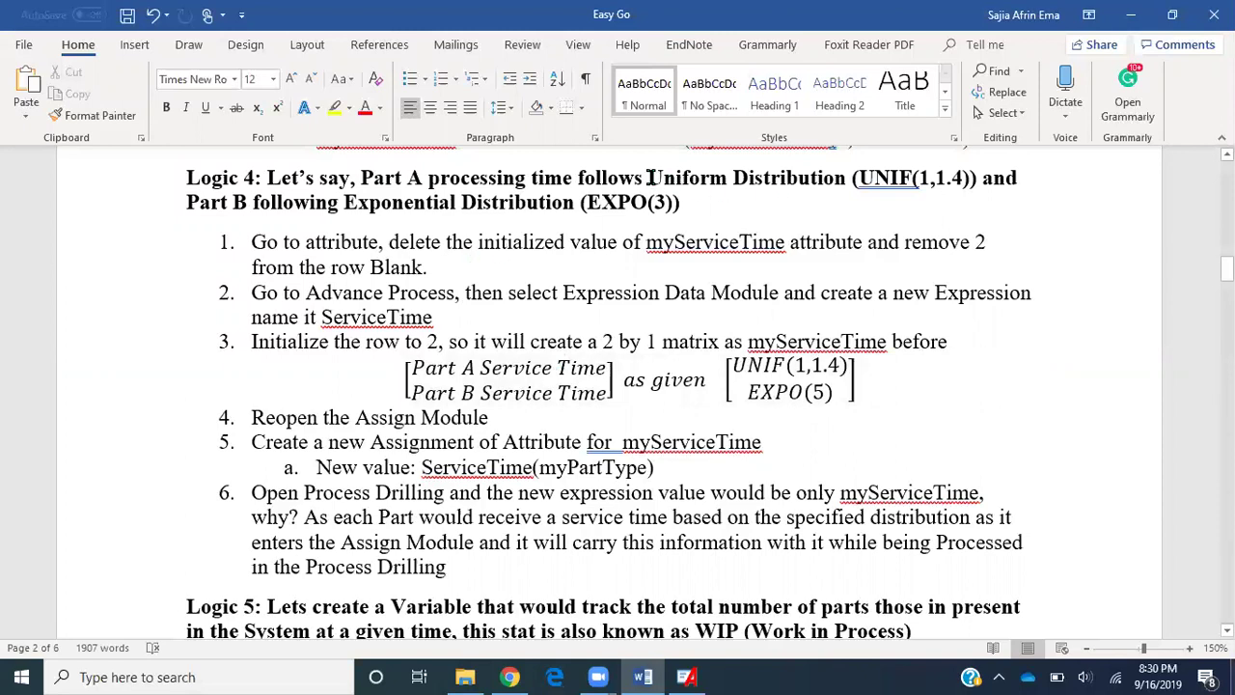
drag(649, 177, 977, 177)
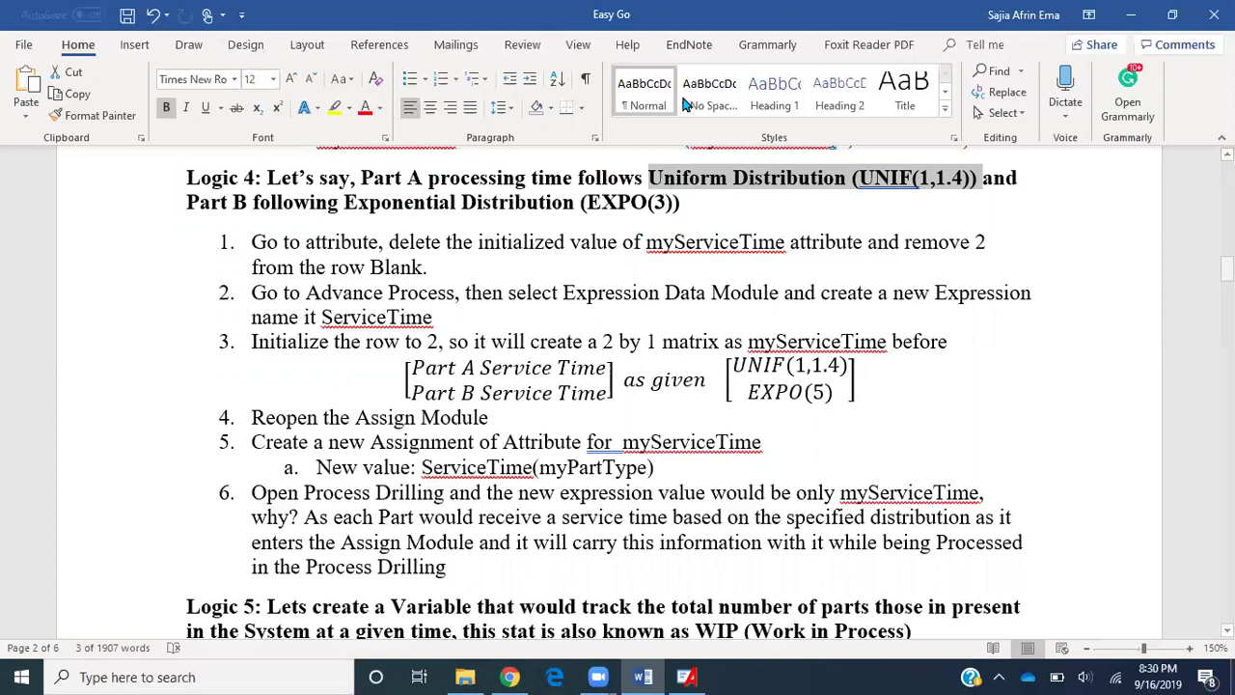
click(687, 678)
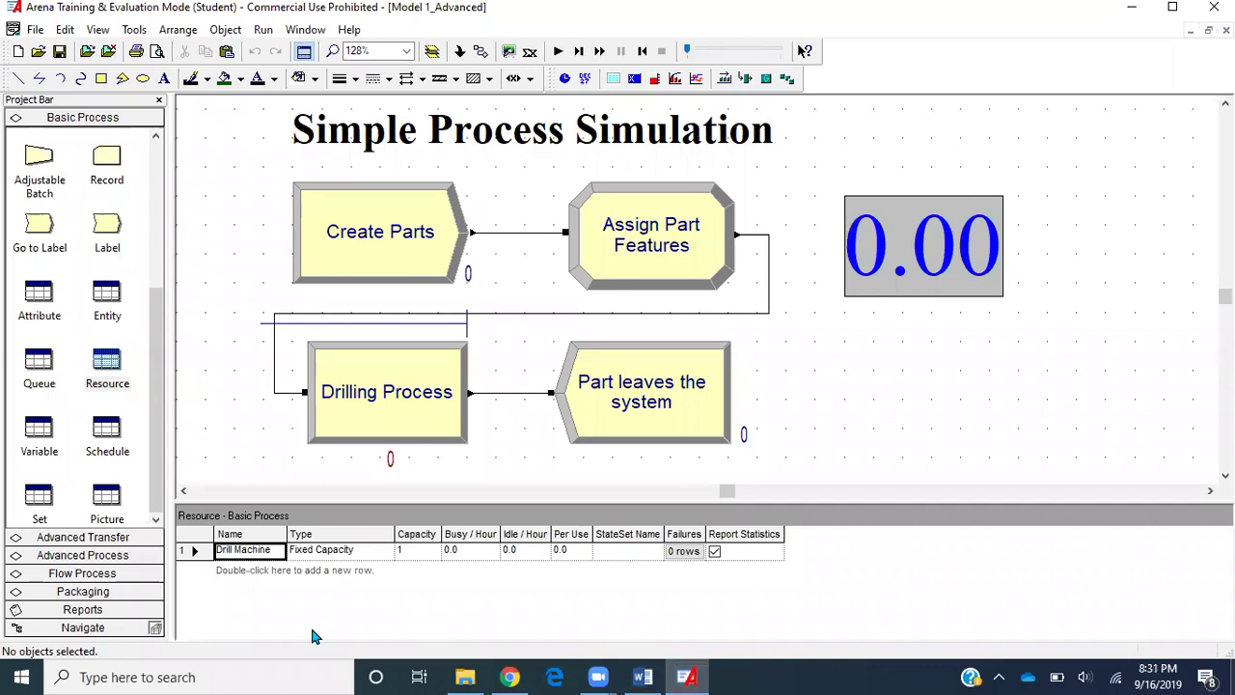
Try UNIF(1,1.4) as the first initial value of the myServiceTime attribute.
click(30, 297)
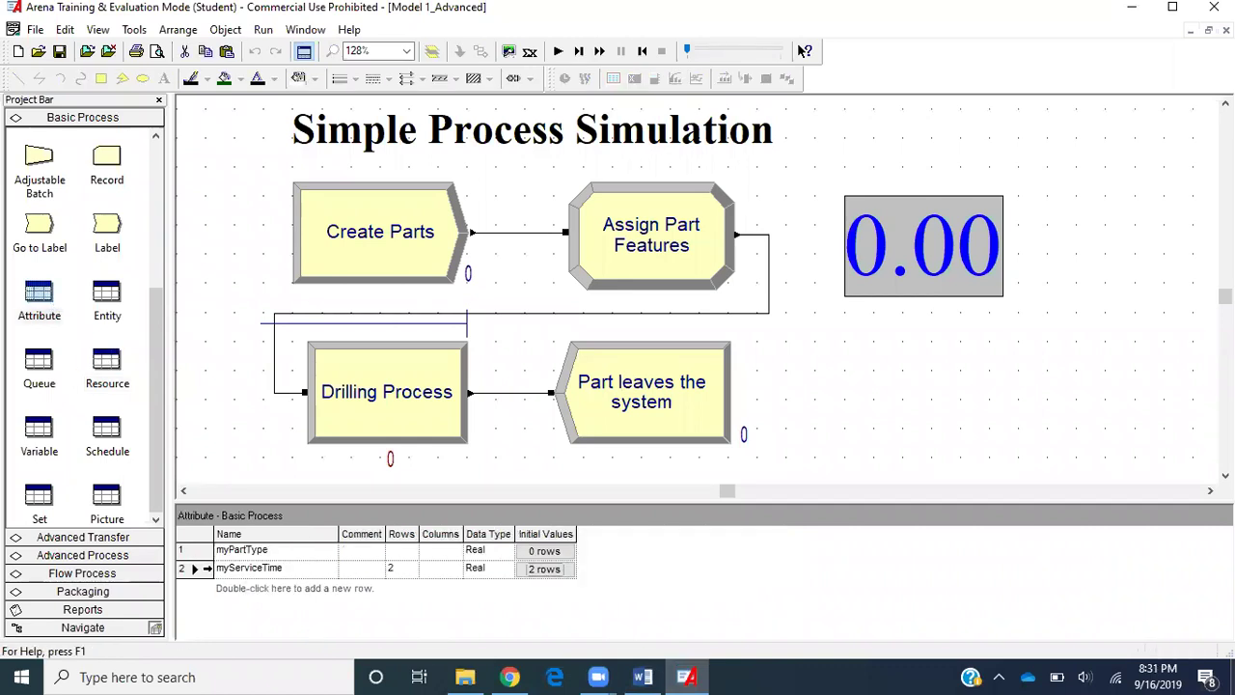
click(544, 569)
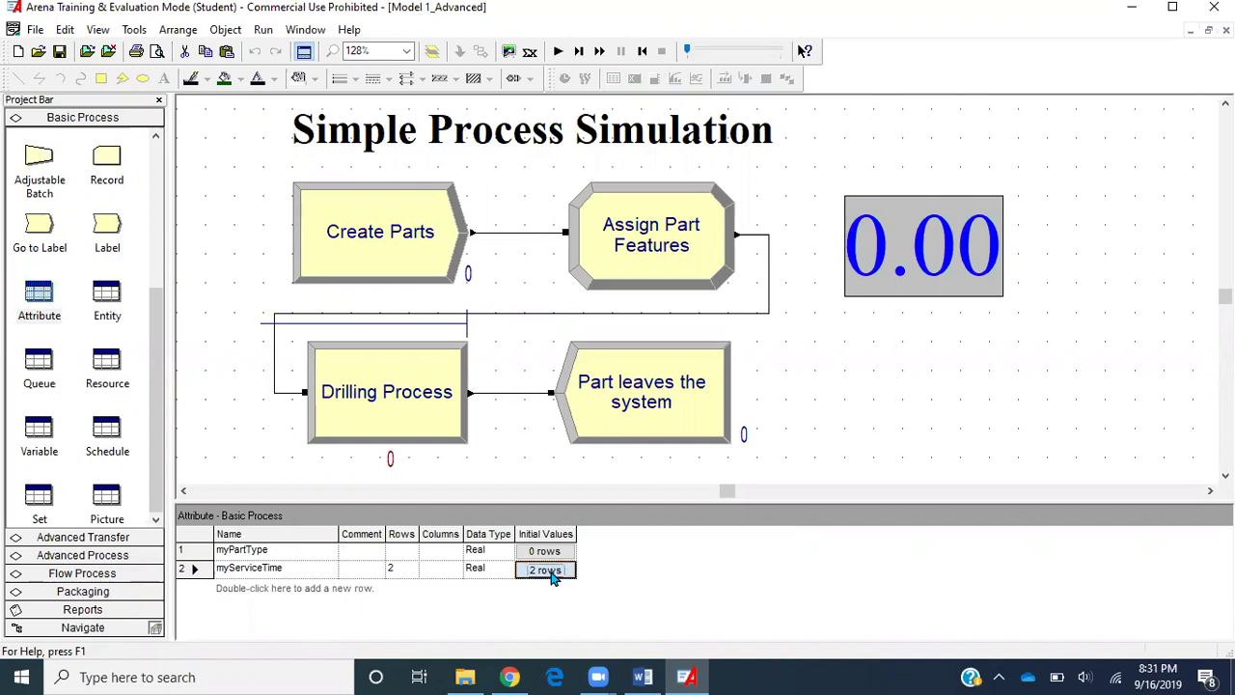
click(467, 246)
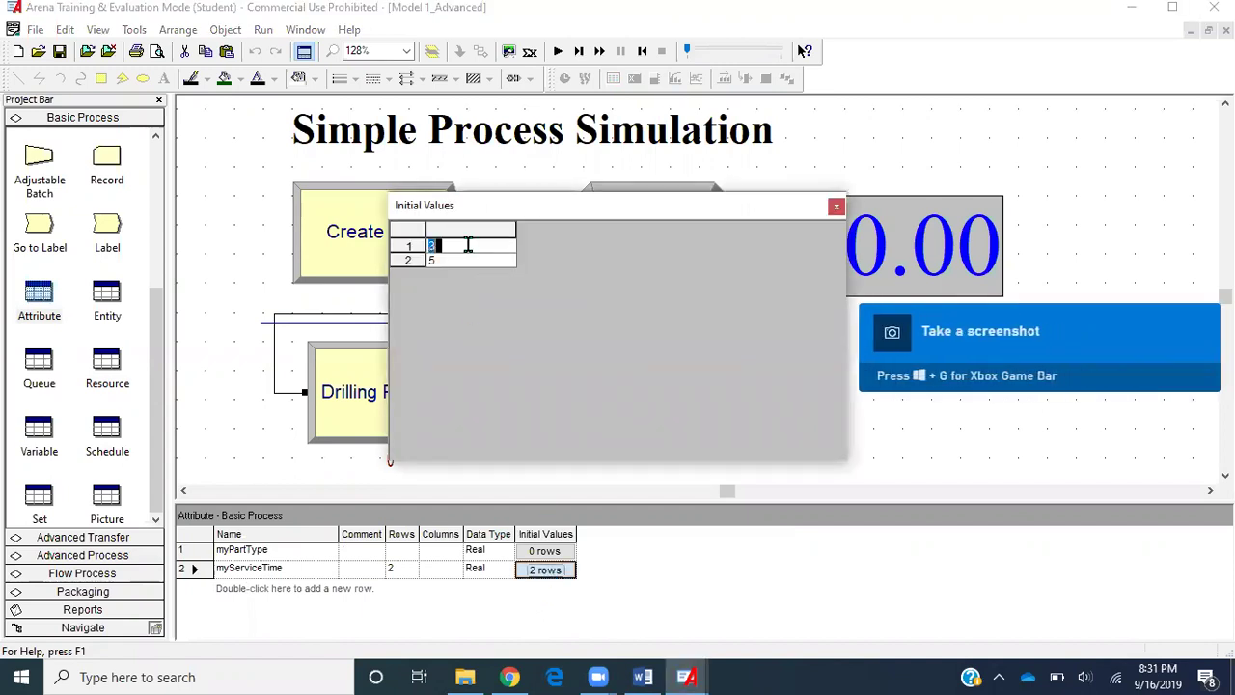
text(UNIF(1,4)
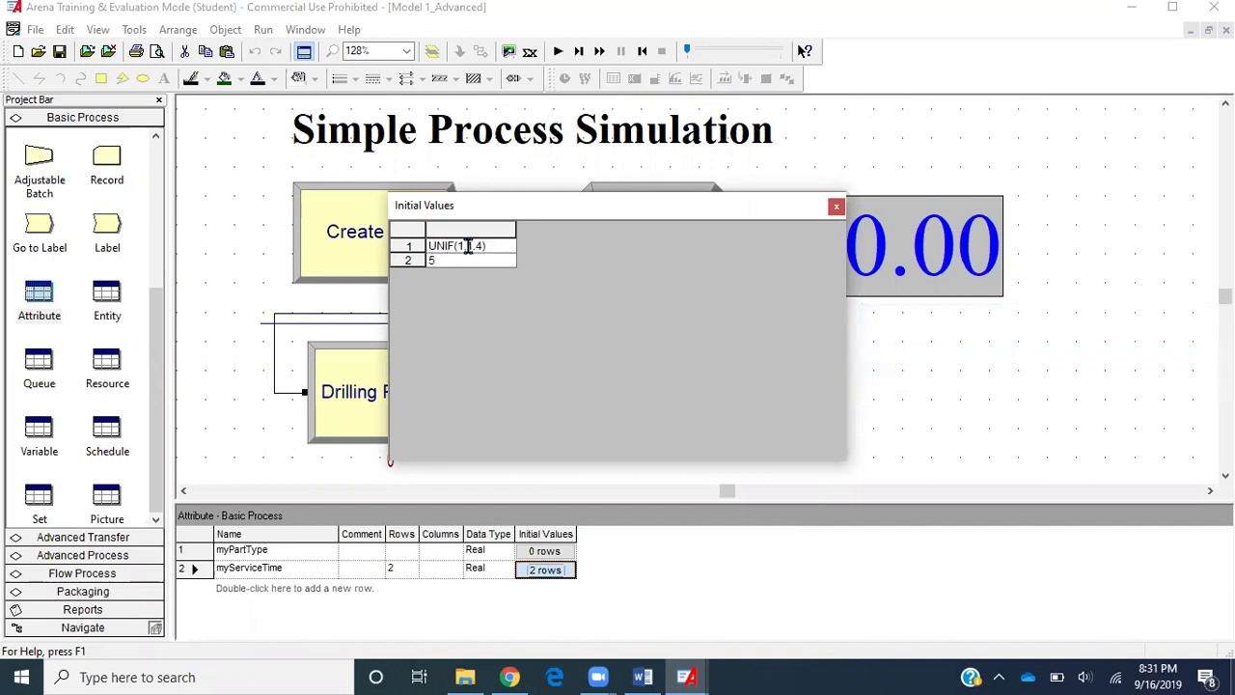
click(470, 263)
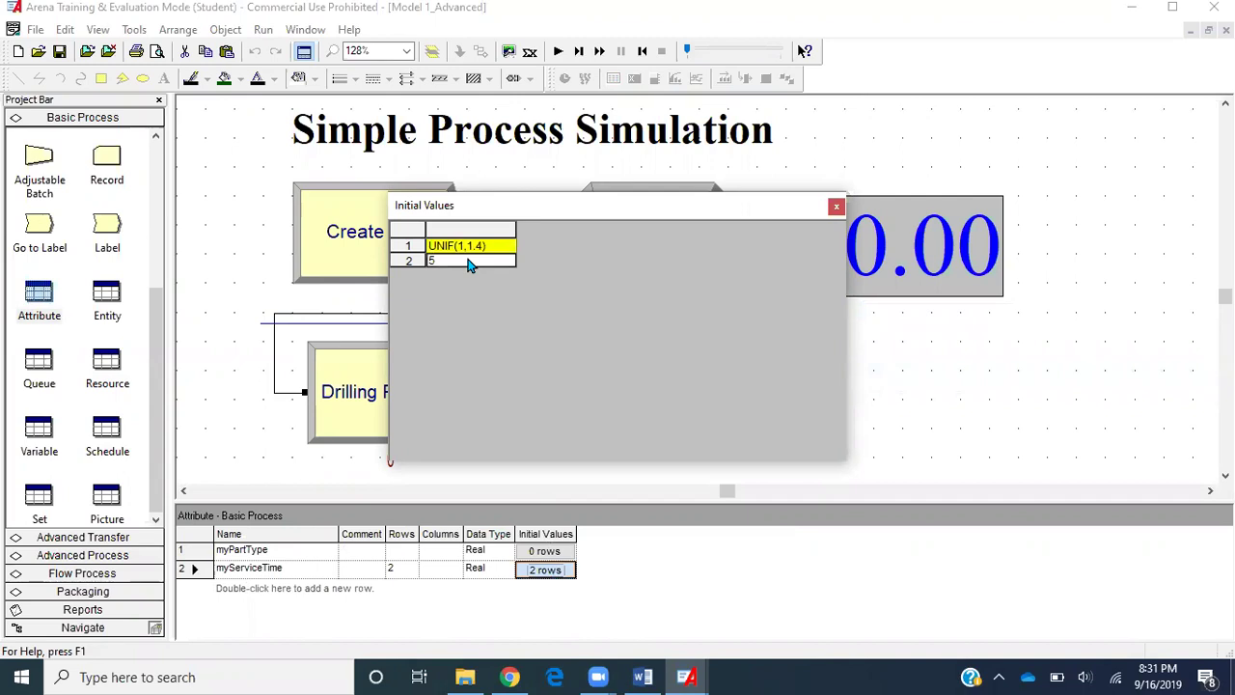
mouse_move(495, 253)
click(836, 206)
Clear the row count of the myServiceTime attribute and delete the stray attribute row added below it.
click(399, 569)
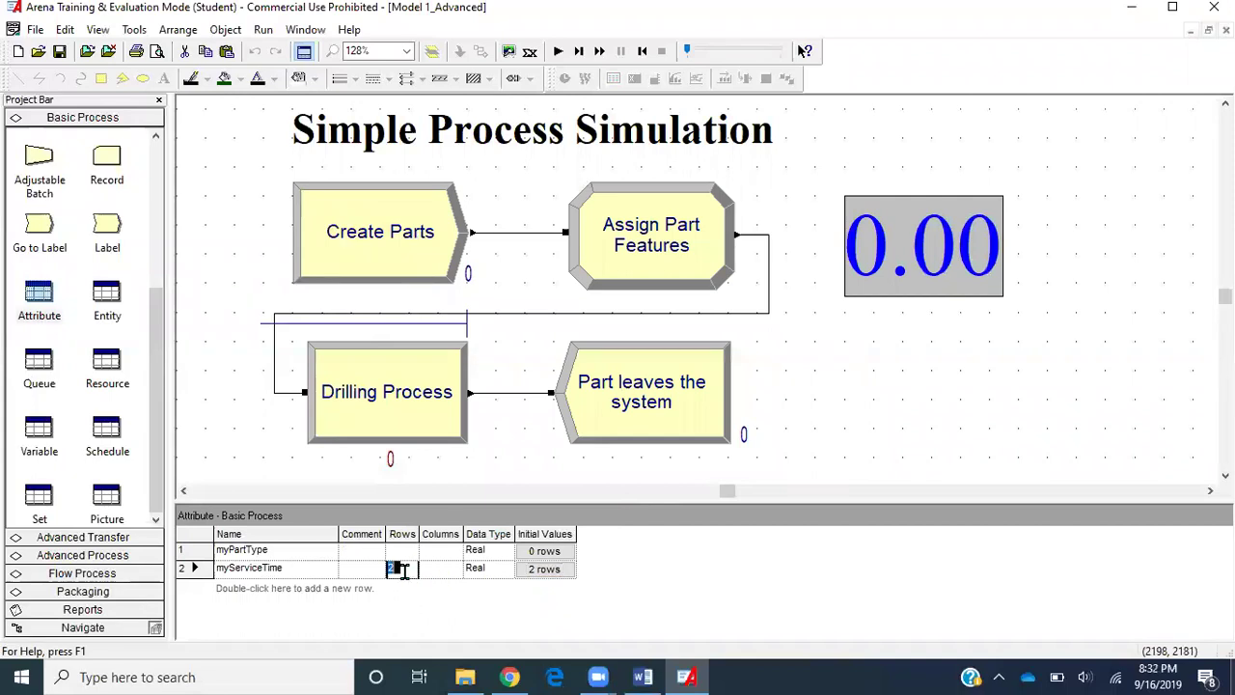
double_click(448, 606)
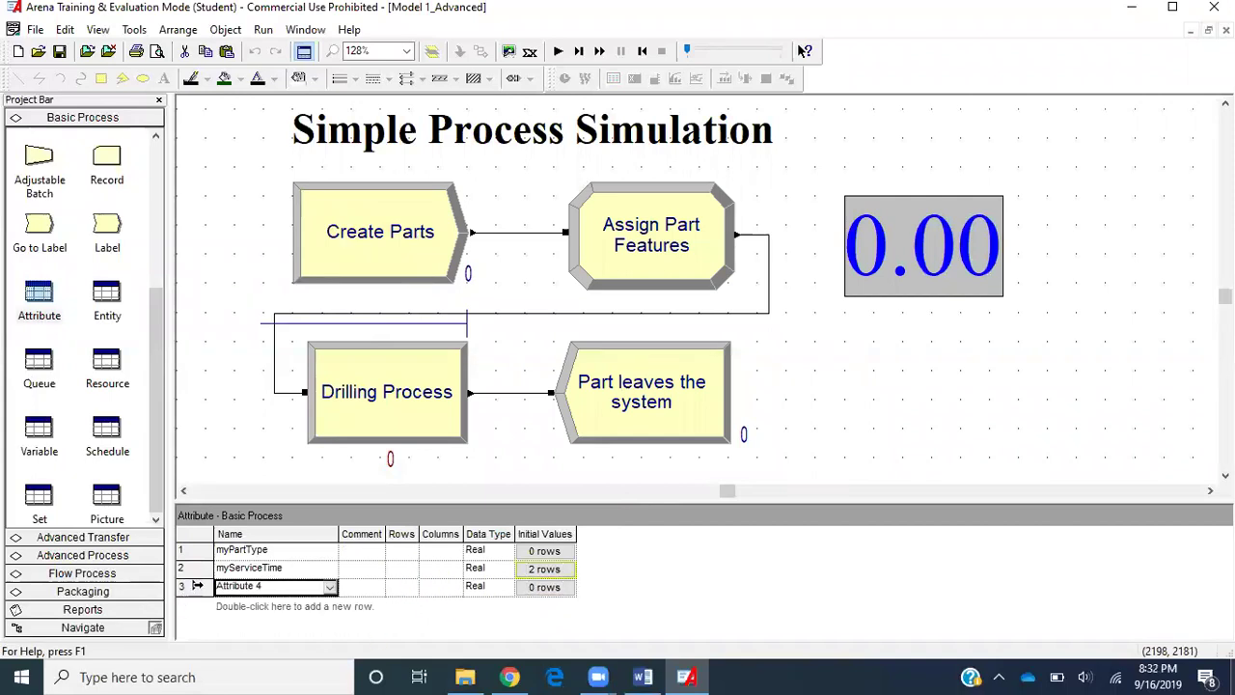
click(198, 586)
right_click(198, 585)
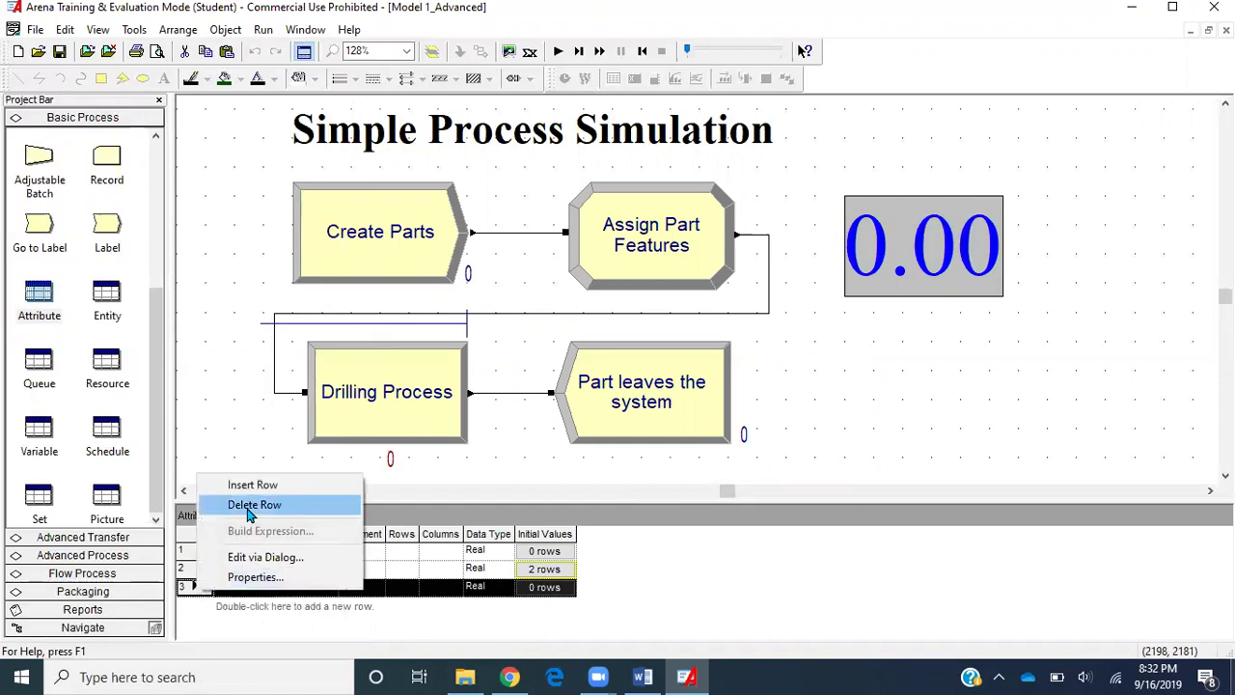
click(249, 505)
Discard the extra initial values of the myServiceTime attribute and clear the remaining one.
click(538, 568)
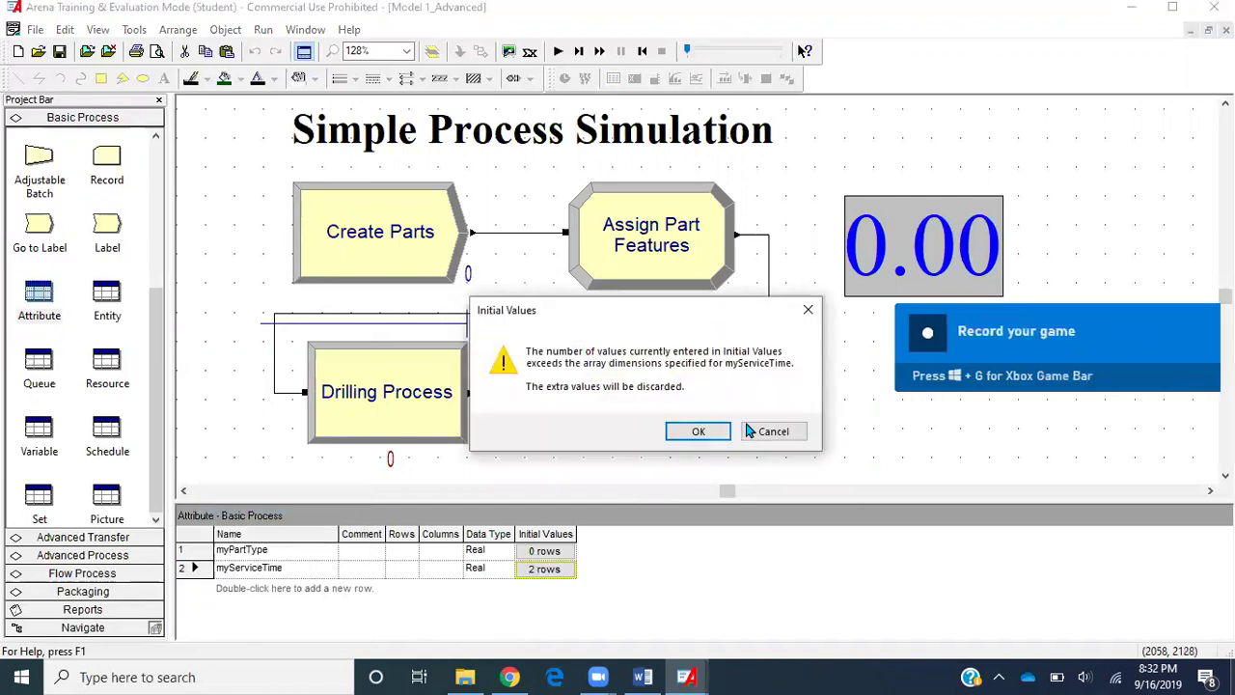
click(698, 432)
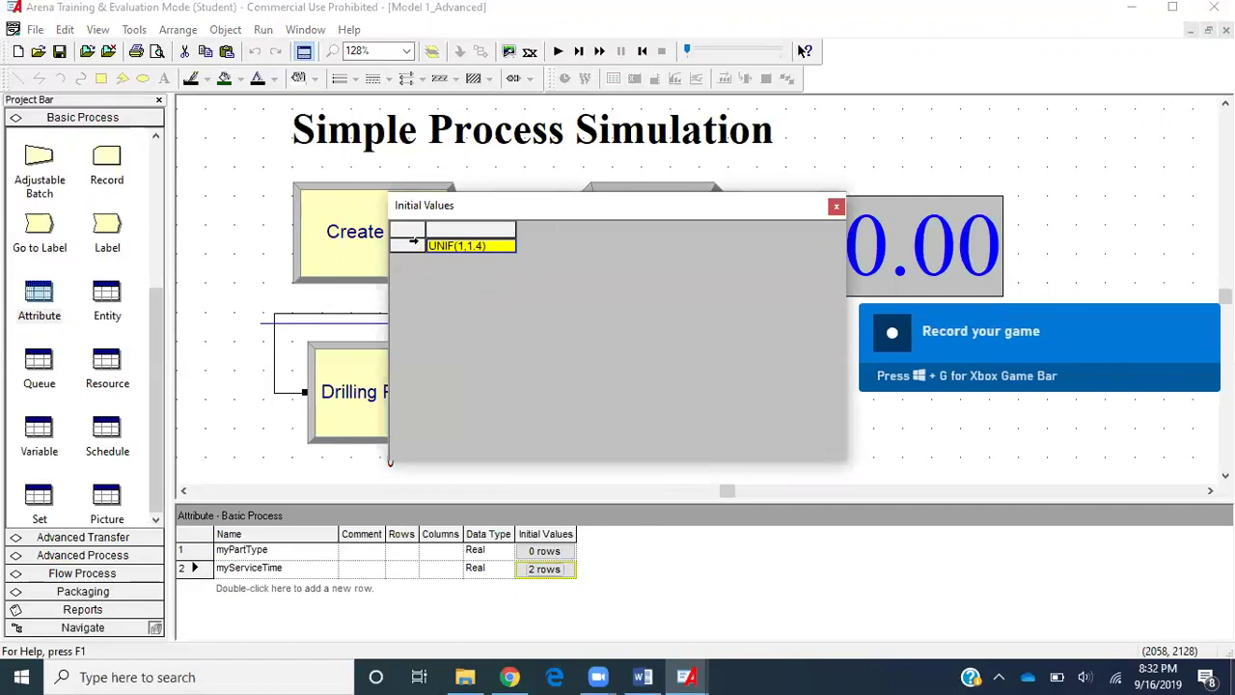
right_click(408, 247)
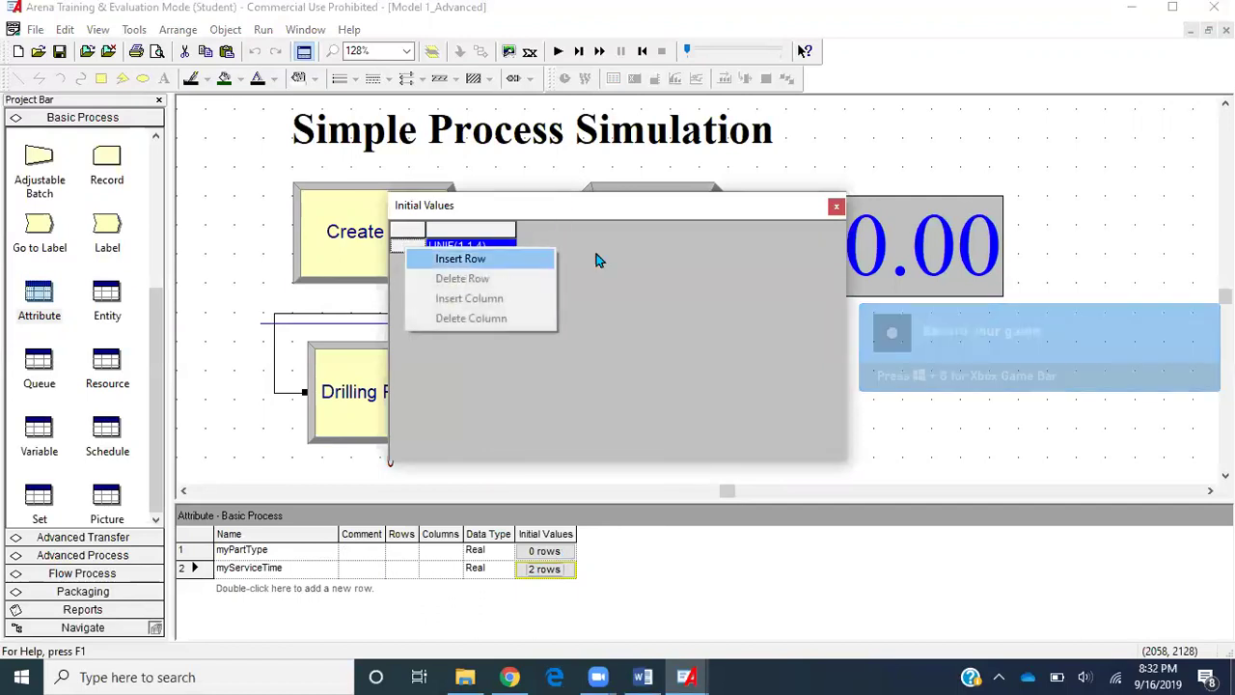
click(637, 255)
click(500, 253)
key(BackSpace)
key(BackSpace)
key(BackSpace)
key(BackSpace)
key(BackSpace)
key(BackSpace)
key(BackSpace)
key(BackSpace)
key(BackSpace)
key(BackSpace)
key(BackSpace)
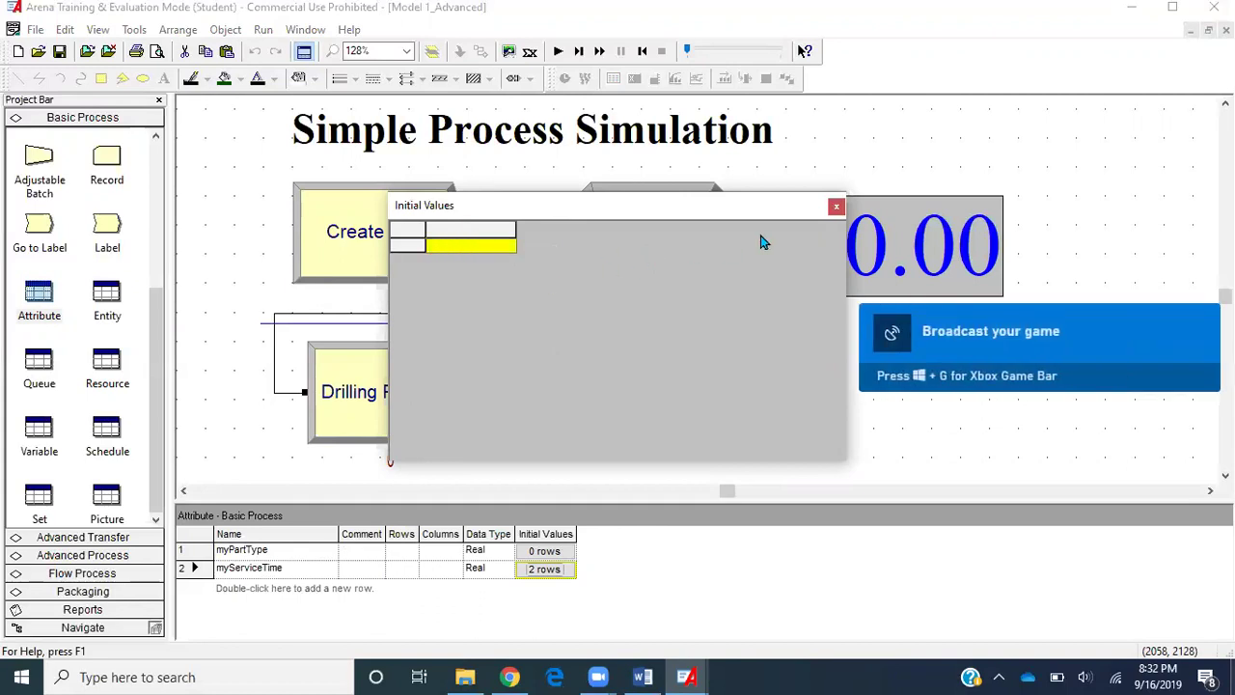
click(835, 205)
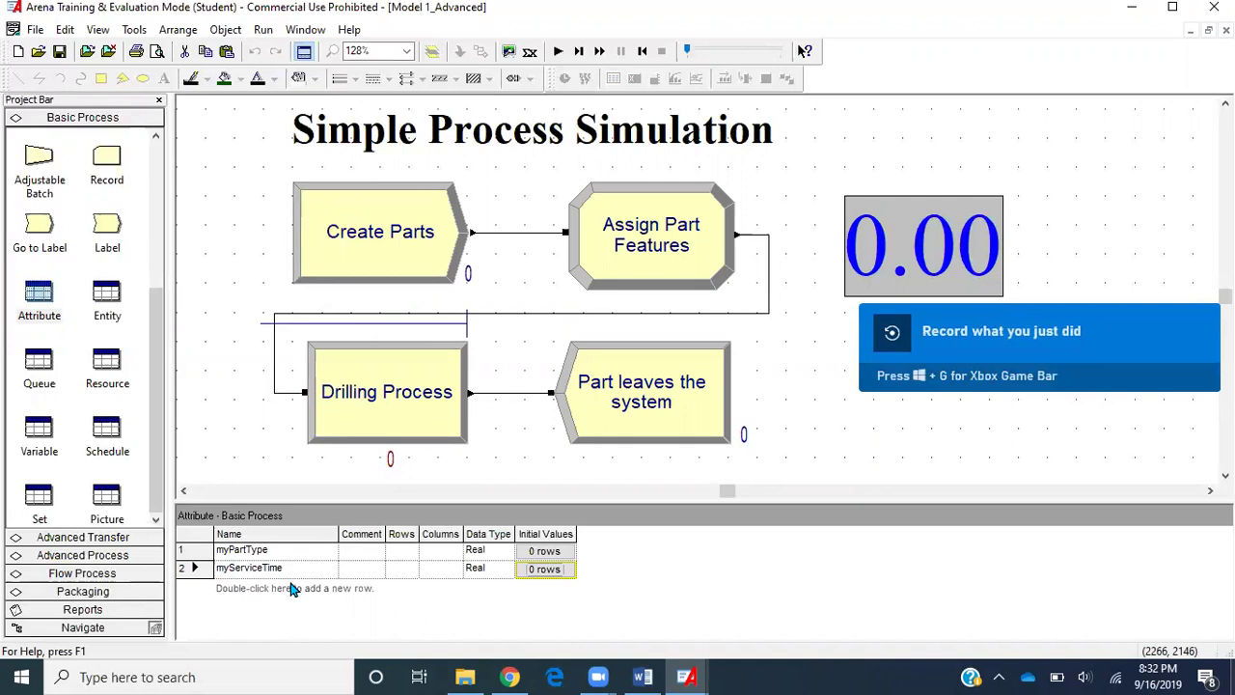
Add an expression named ServiceTime with 2 rows to the Advanced Process Expression data module.
click(128, 558)
scroll(101, 520, down, 5)
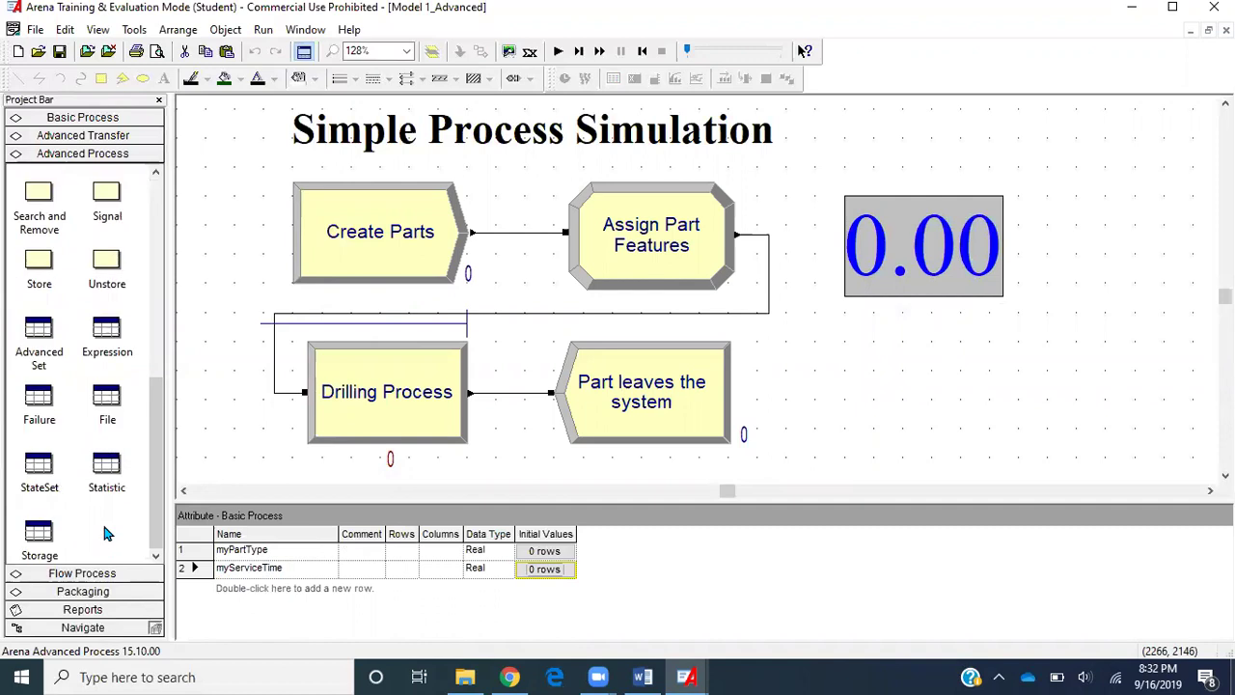
click(106, 333)
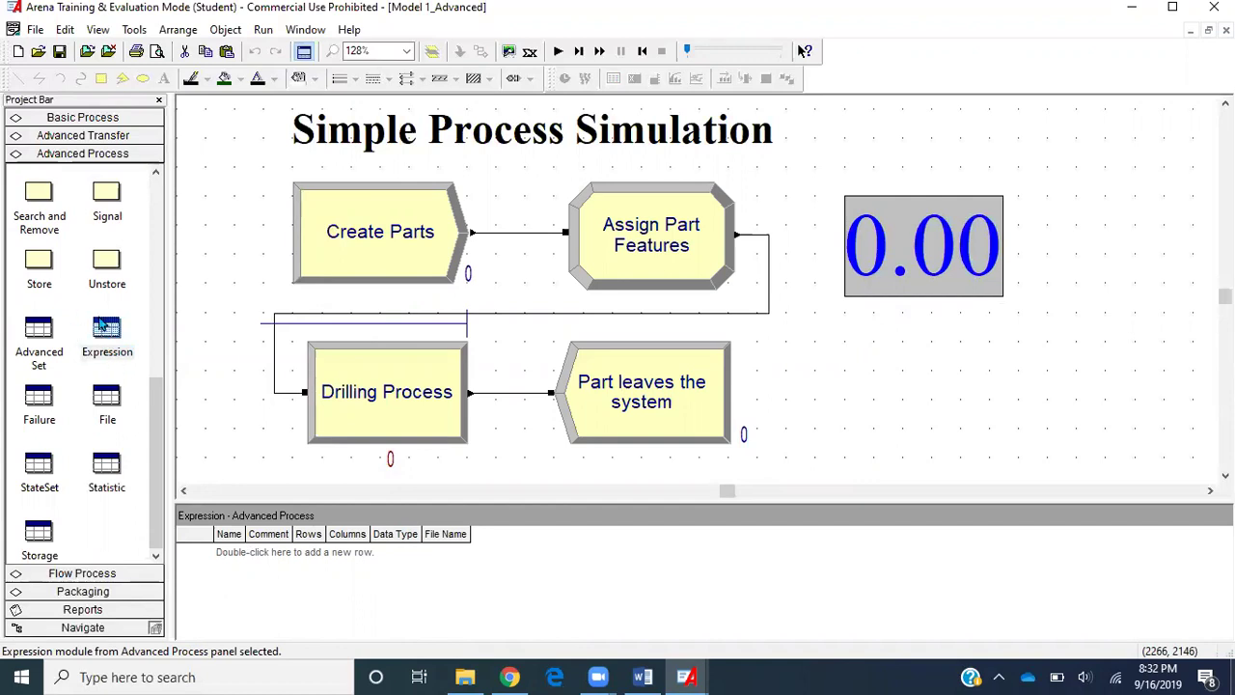
double_click(253, 558)
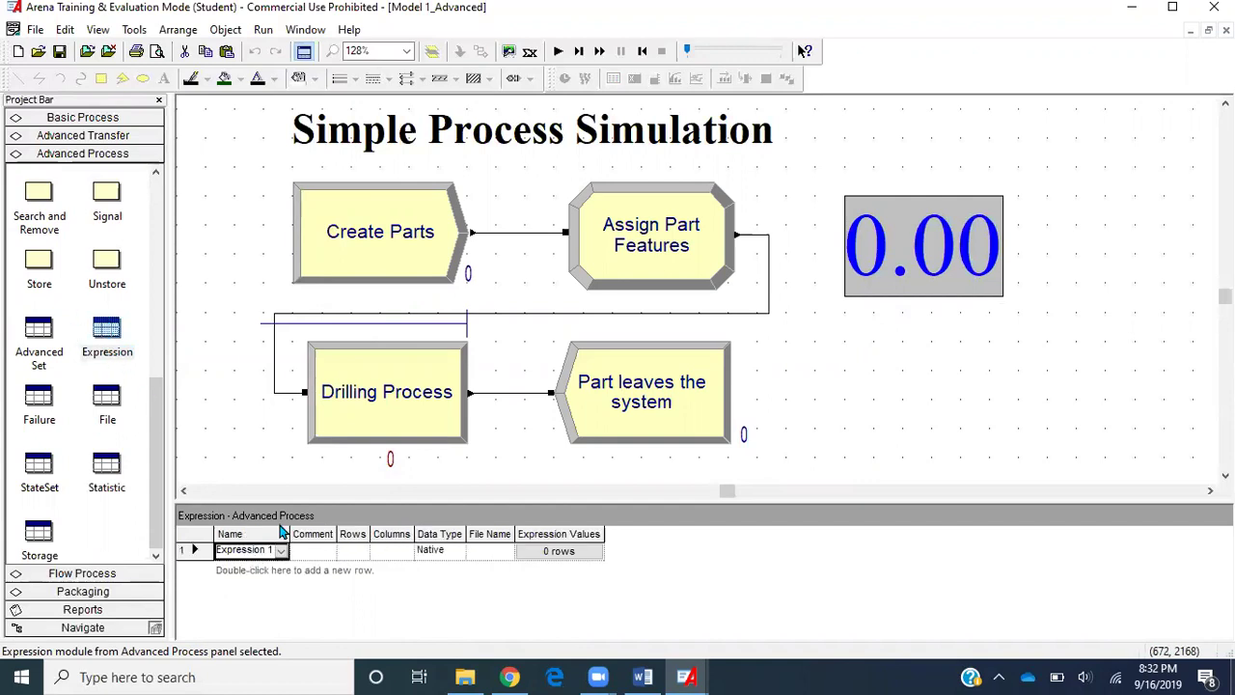
click(273, 548)
text(ServiceTime)
click(356, 549)
text(2)
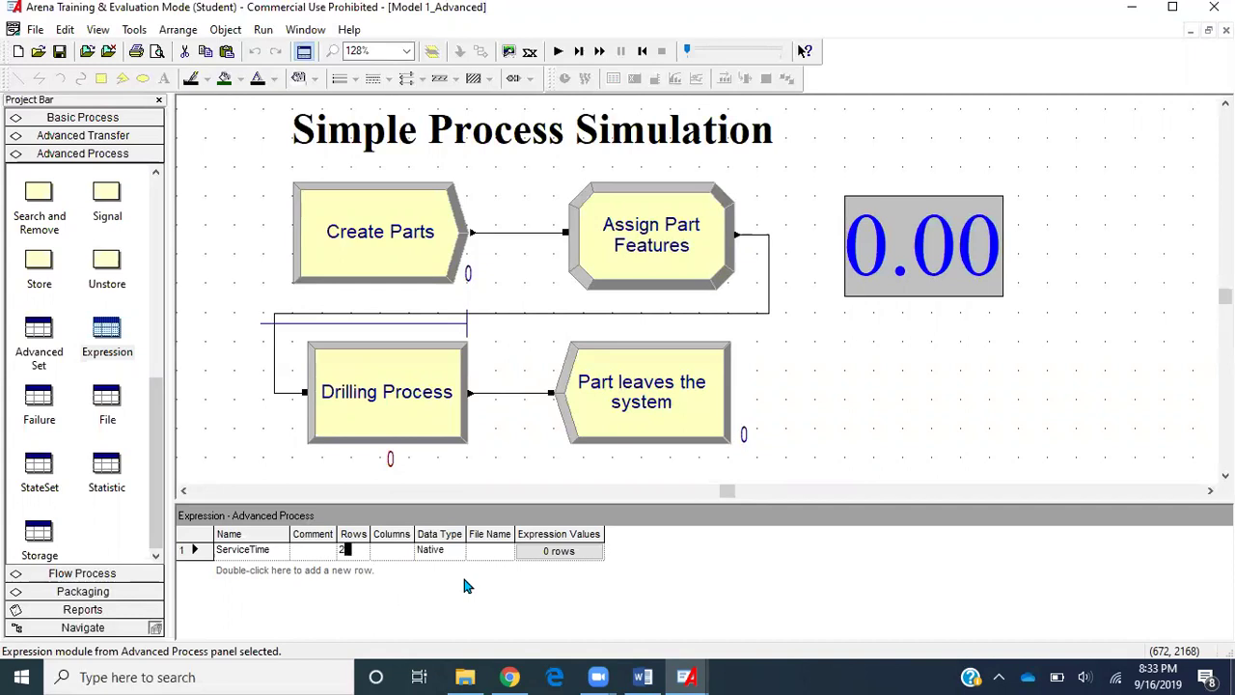
Set the ServiceTime expression values to UNIF(1,1.4) in row 1 and EXPO(5) in row 2.
click(553, 558)
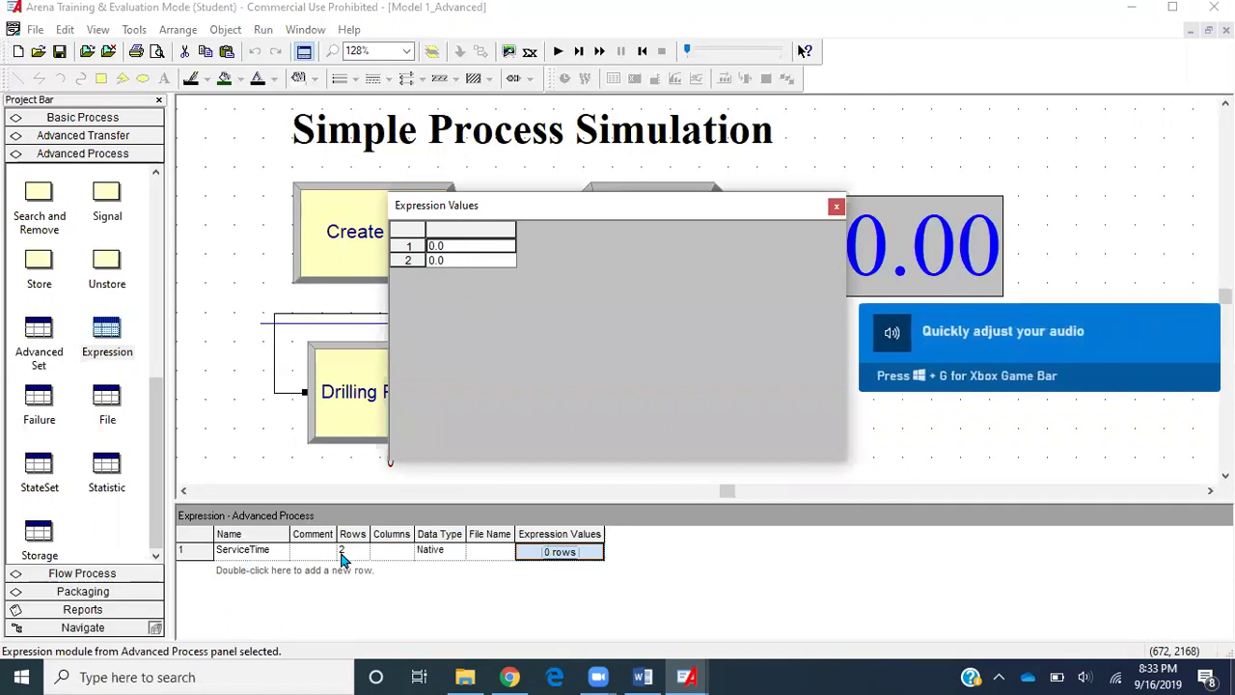
click(450, 245)
key(BackSpace)
text(UNIF)
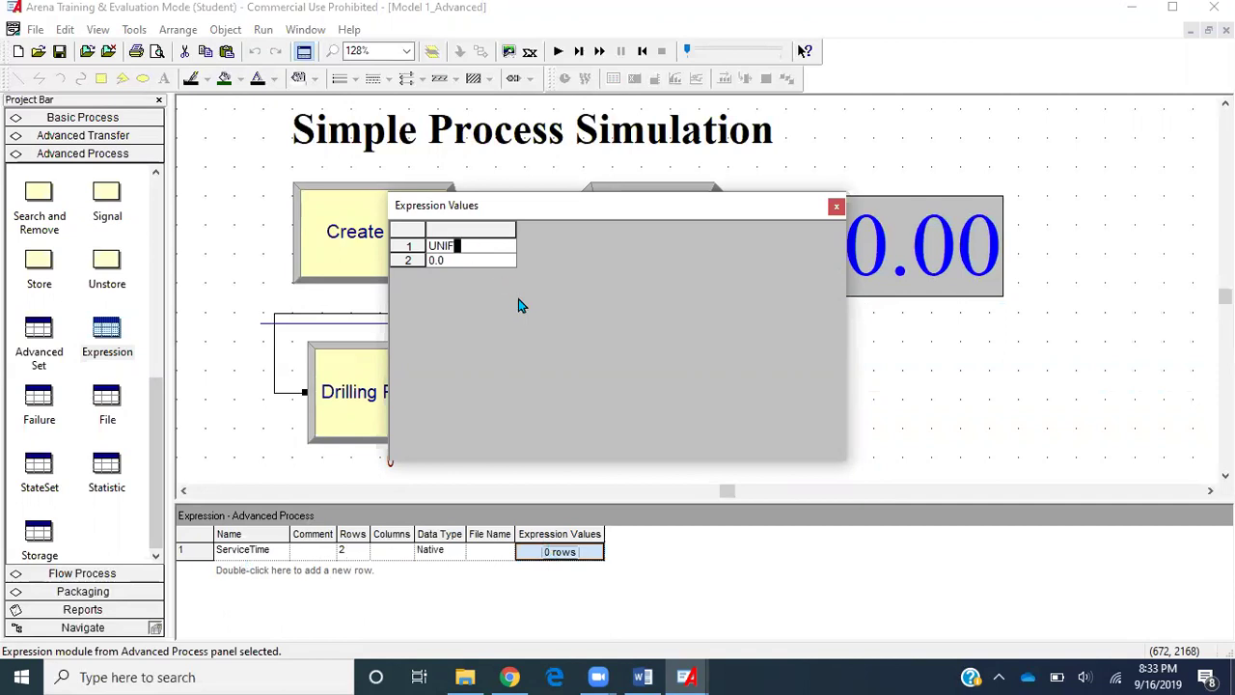
text((1,1.4))
click(454, 259)
key(BackSpace)
key(BackSpace)
key(BackSpace)
text(EXPO(5))
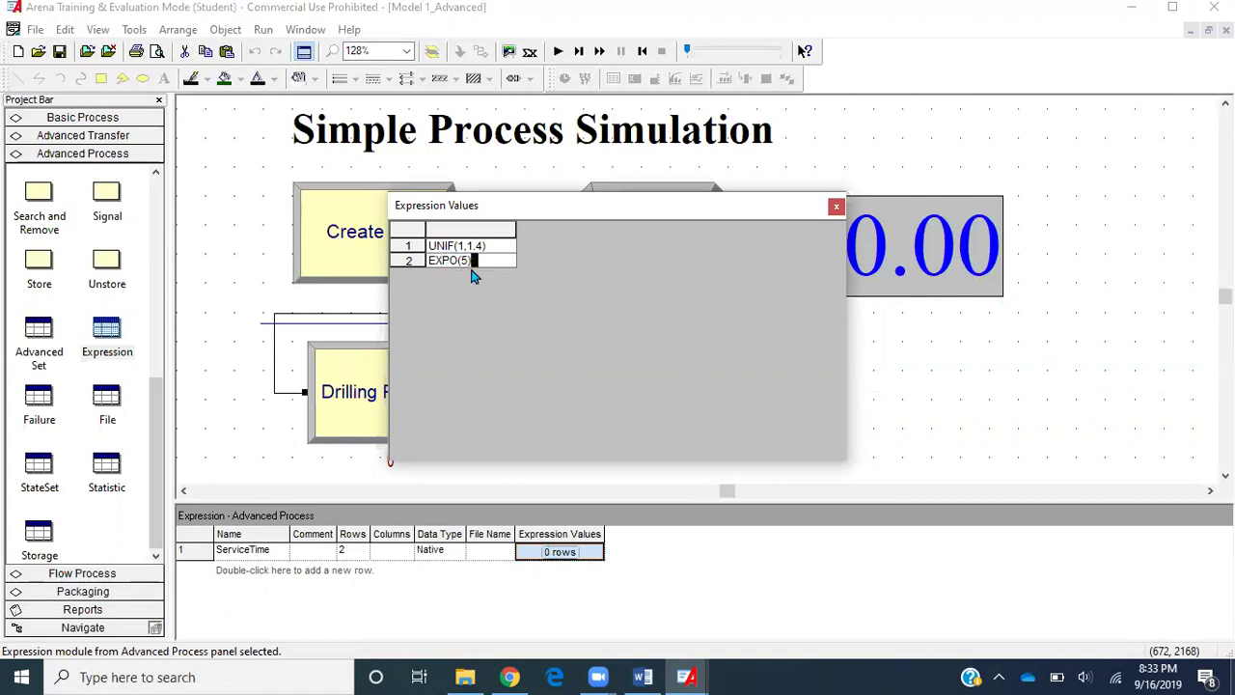
click(836, 209)
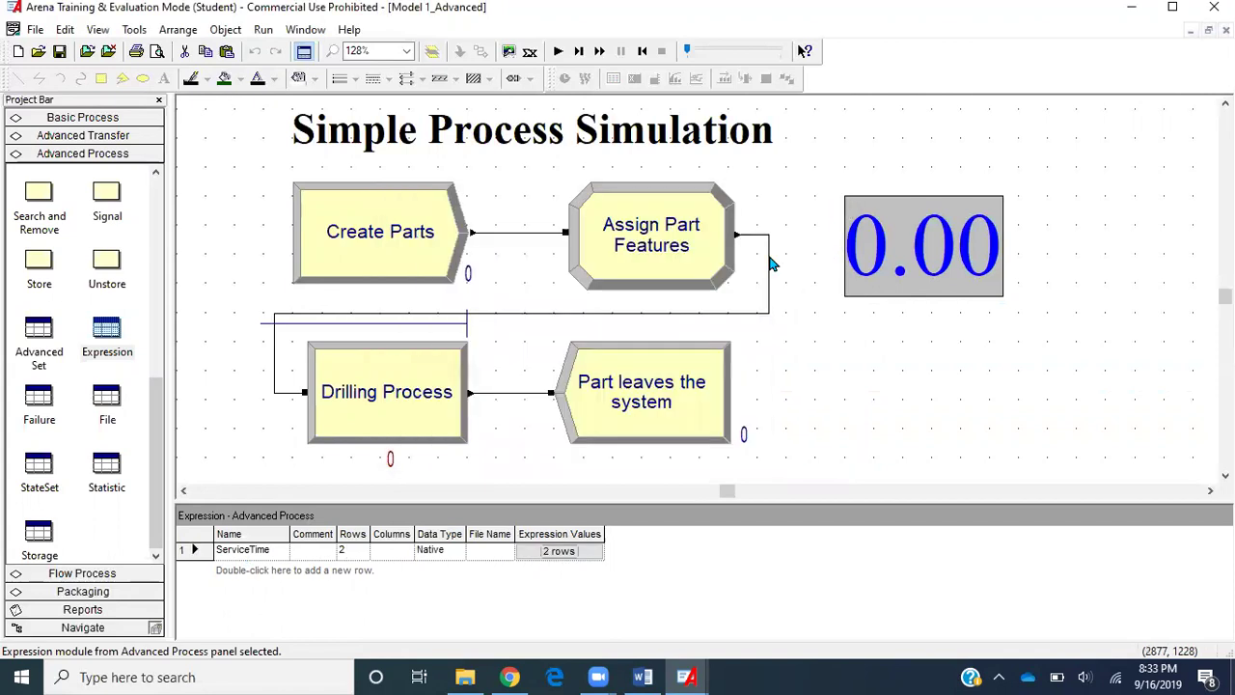
Examine the Gamma distribution's parameters in the Expression Builder from the ServiceTime expression settings, without adding another value.
double_click(185, 549)
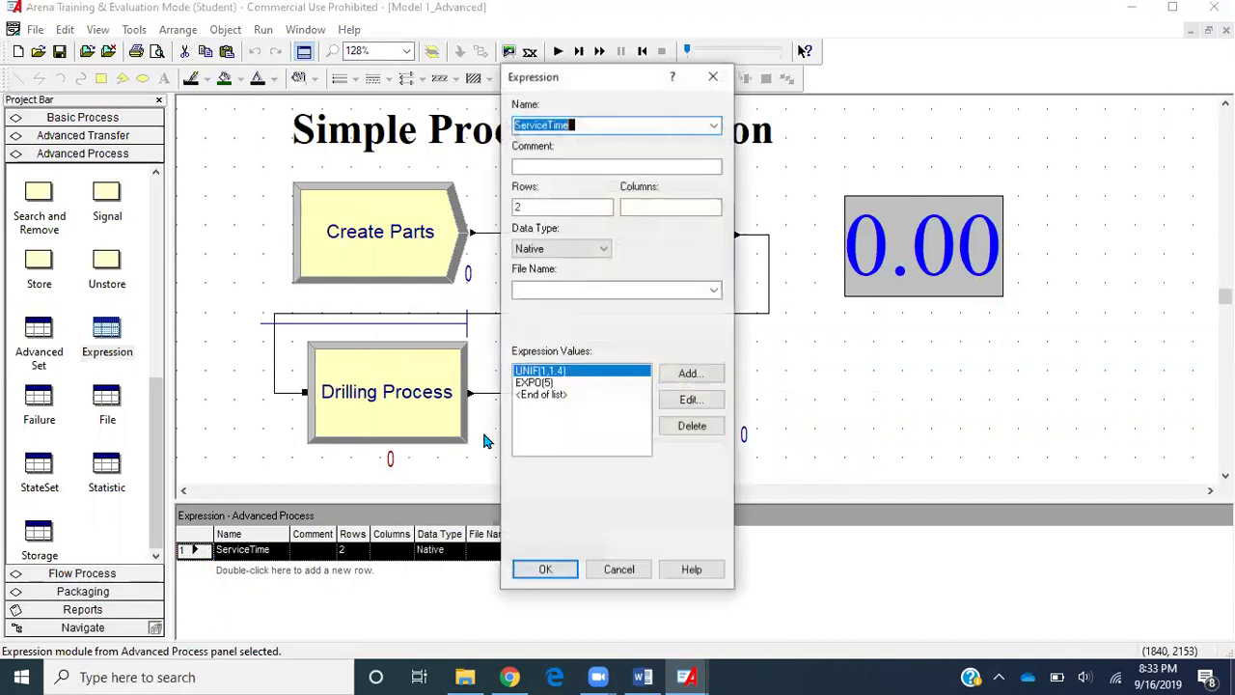
click(537, 402)
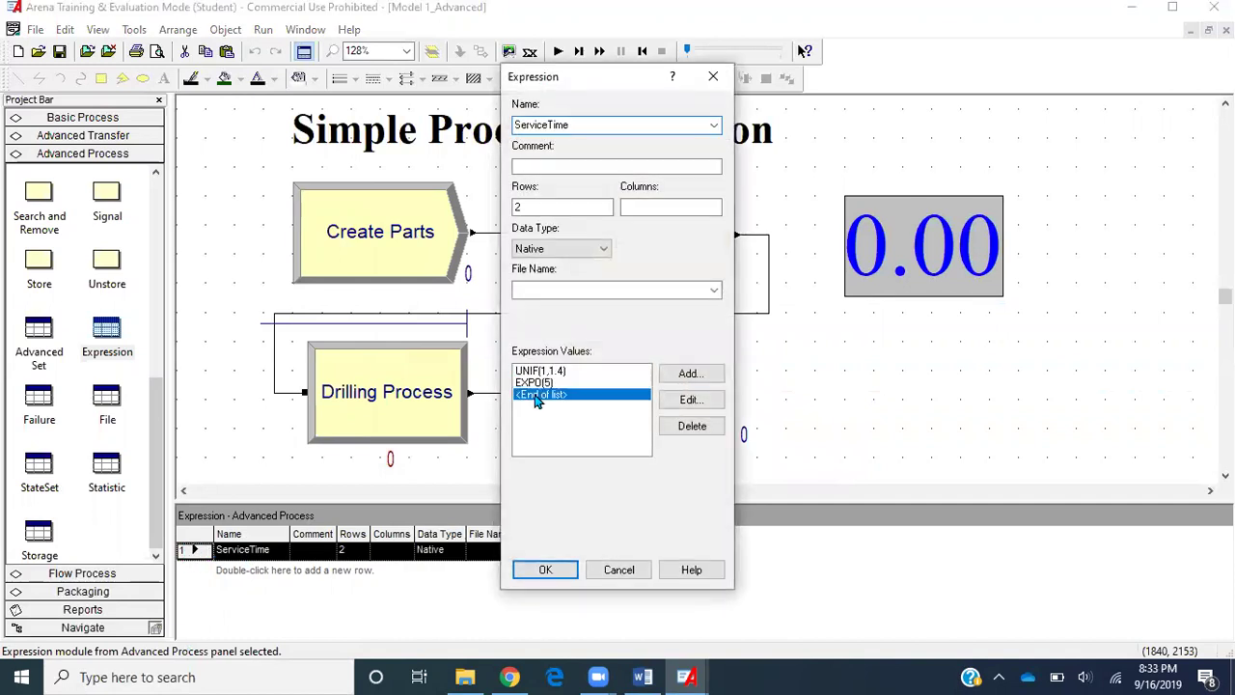
click(707, 376)
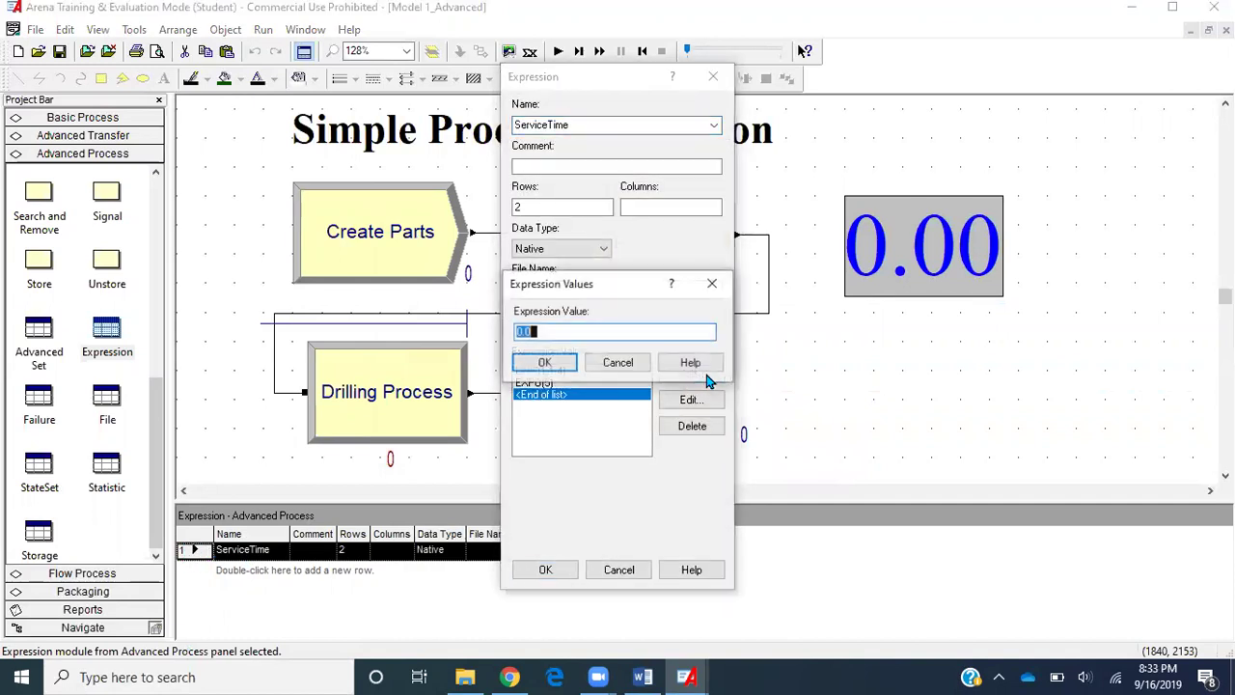
right_click(645, 331)
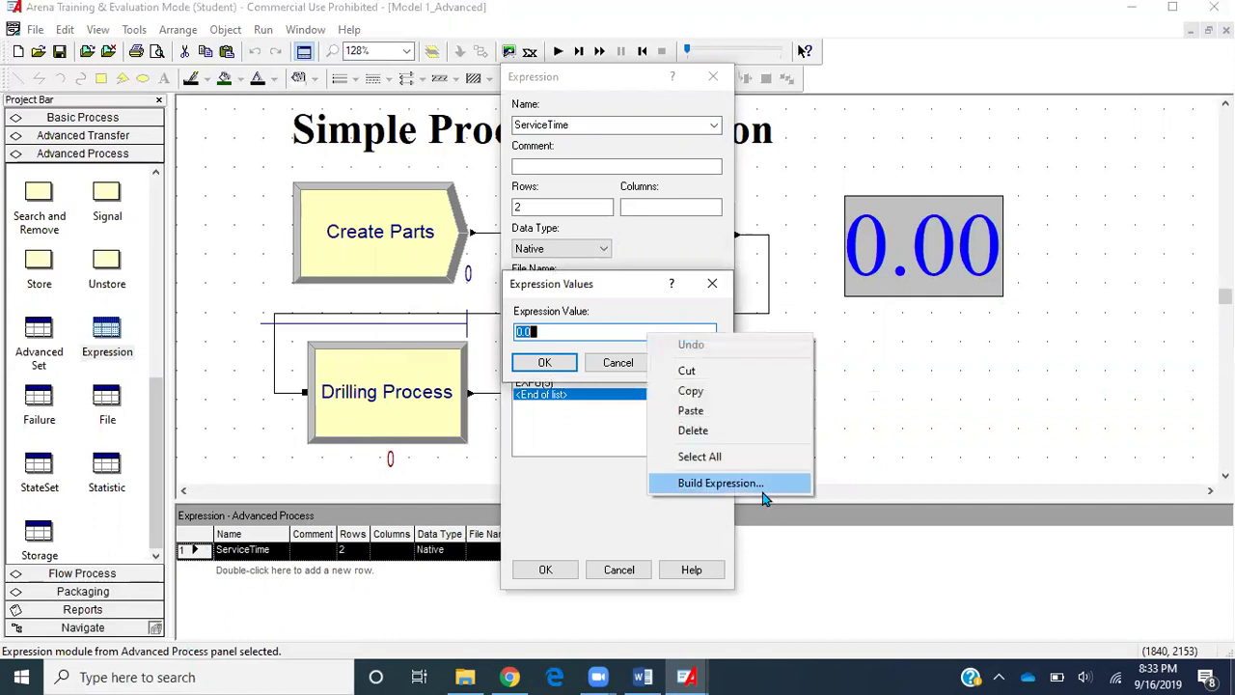
click(763, 486)
click(433, 301)
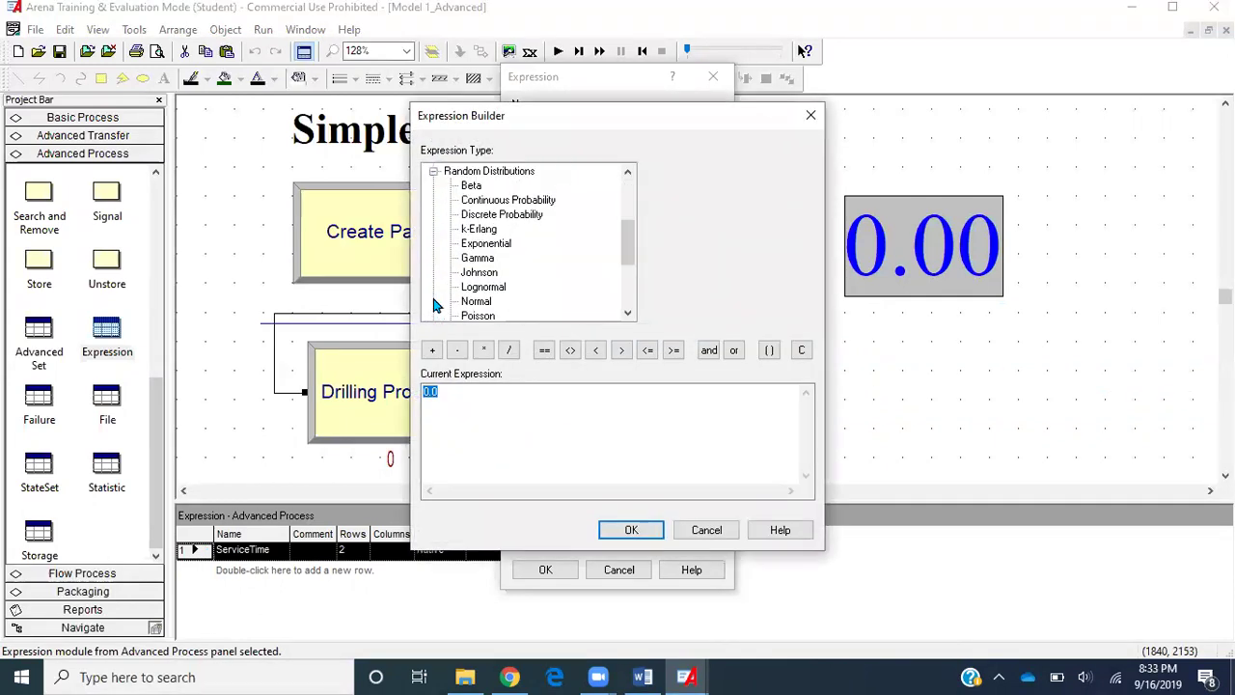
click(477, 257)
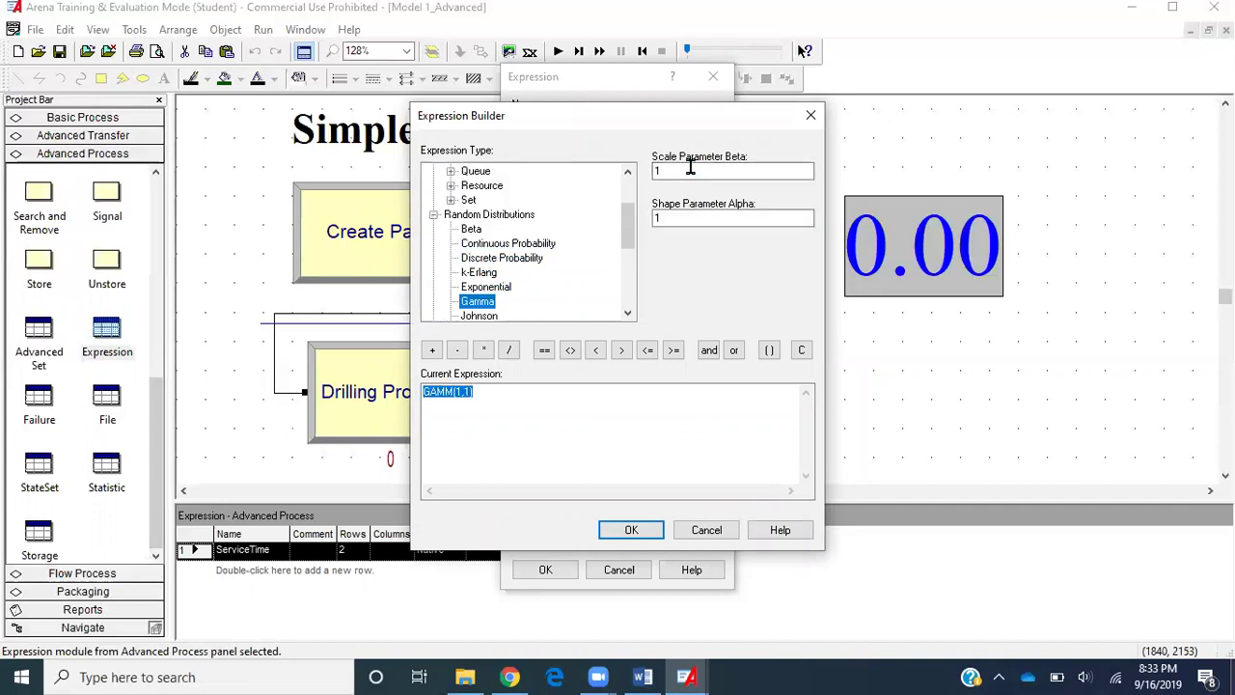
click(705, 529)
click(619, 364)
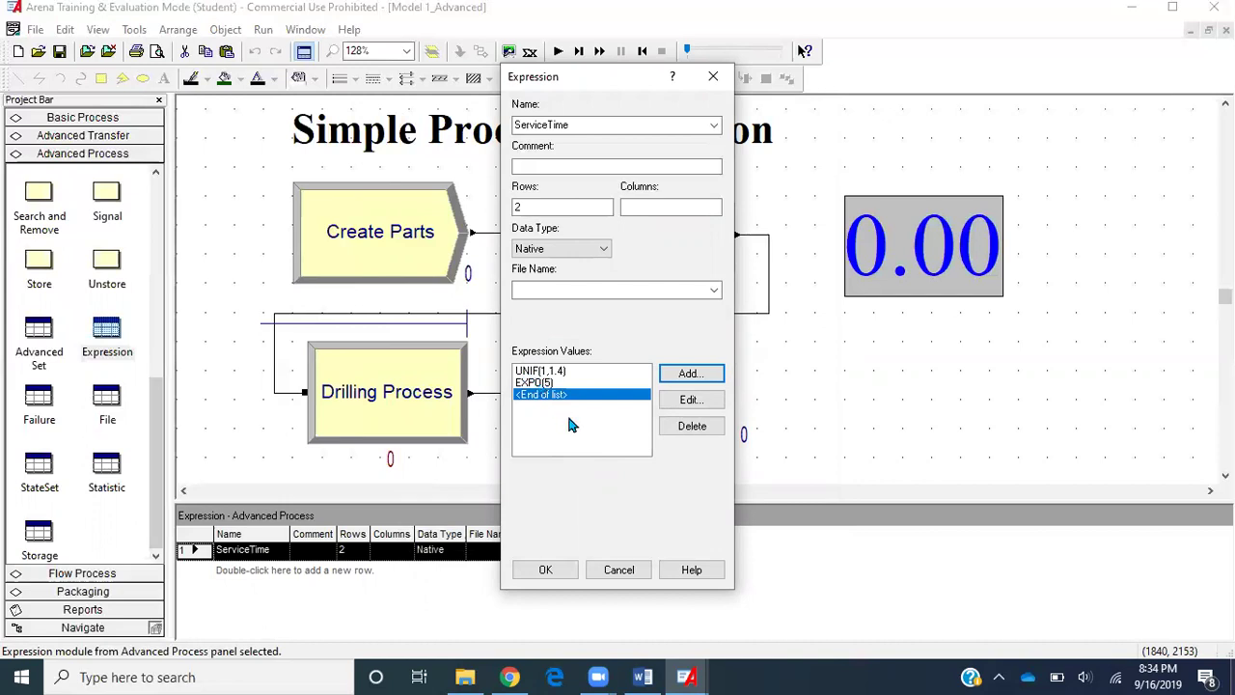
click(546, 571)
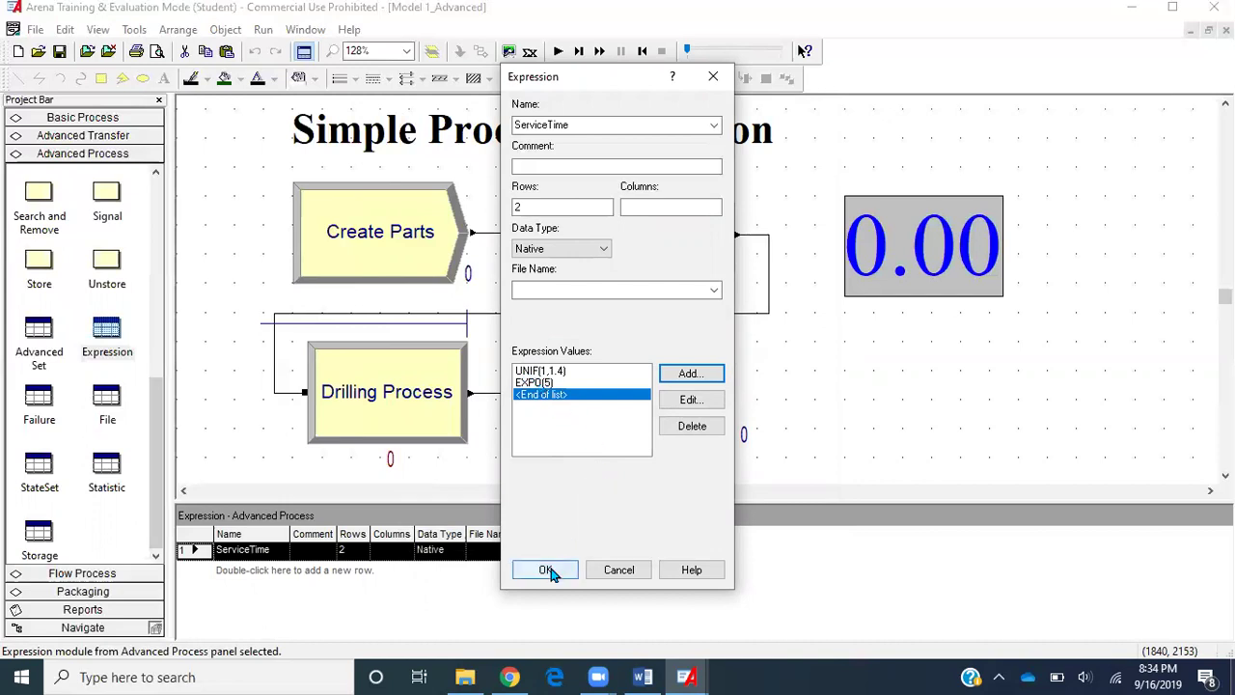
click(547, 570)
click(824, 432)
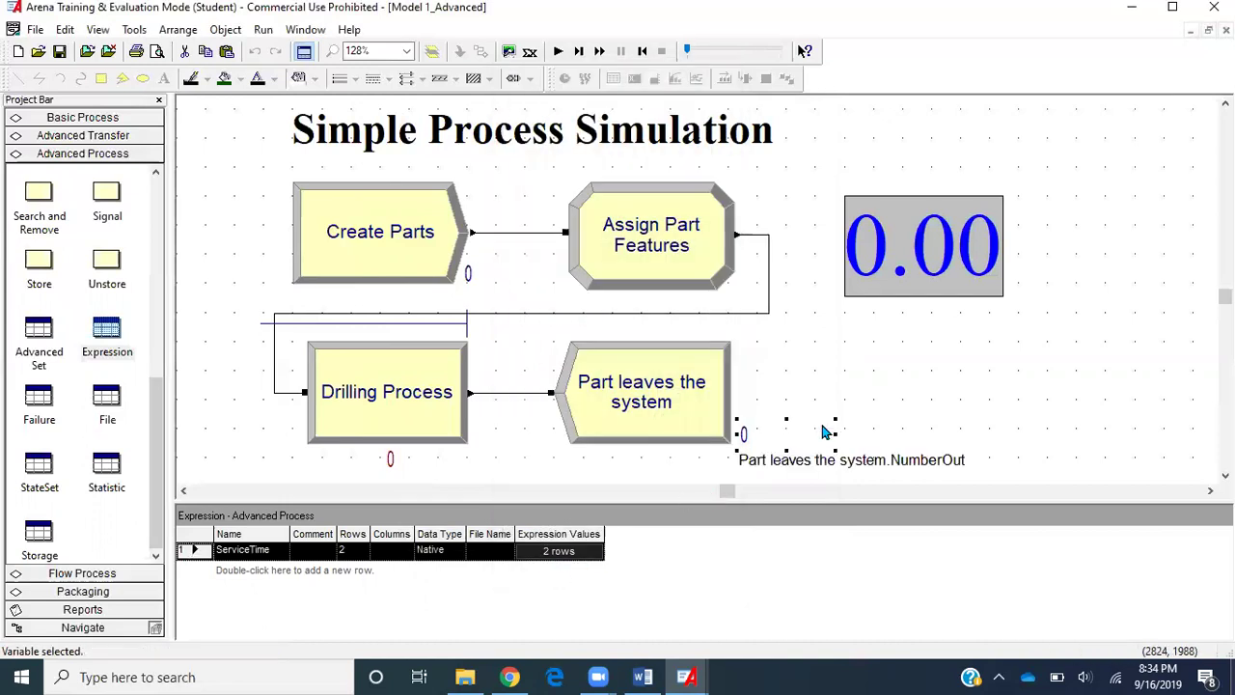
click(782, 309)
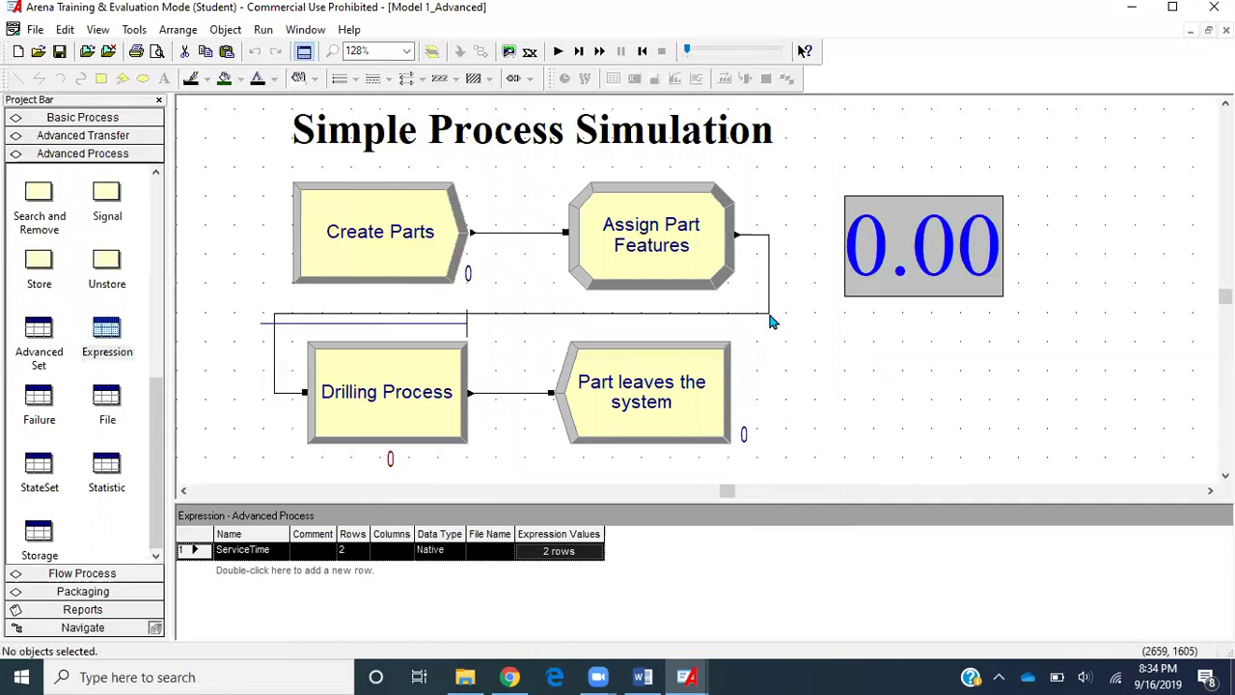
Add an Attribute assignment for myServiceTime at the end of the Assign Part Features module's assignments.
double_click(645, 234)
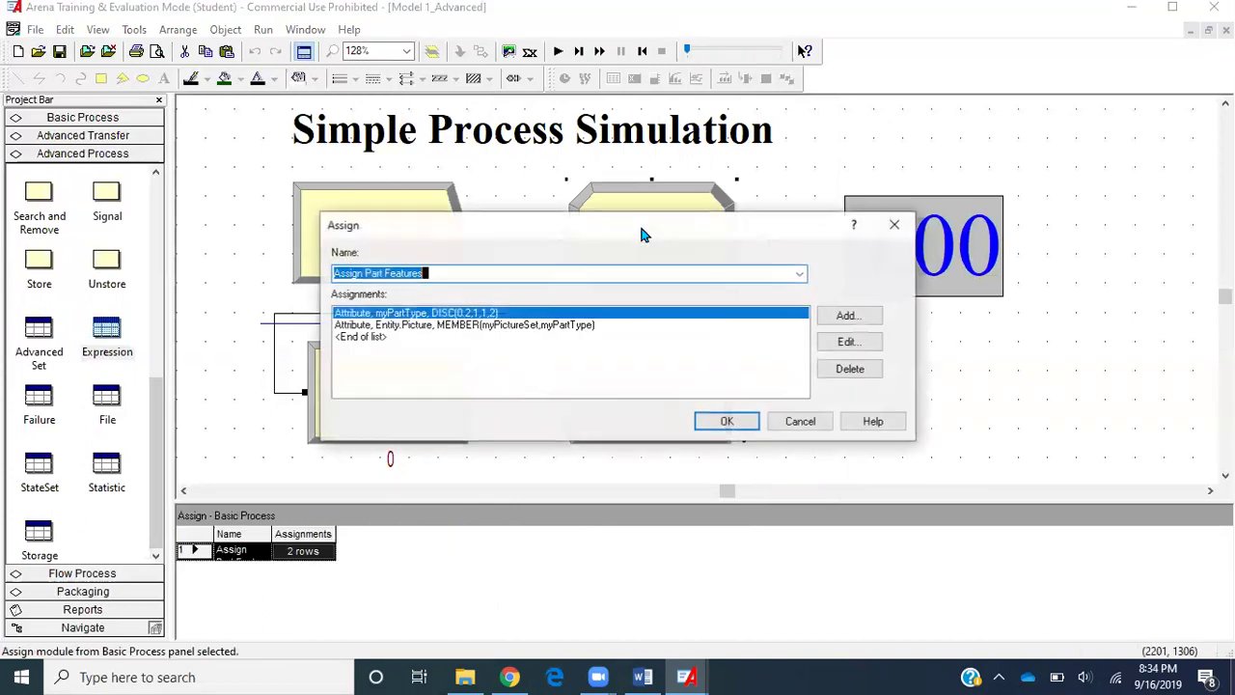
click(384, 337)
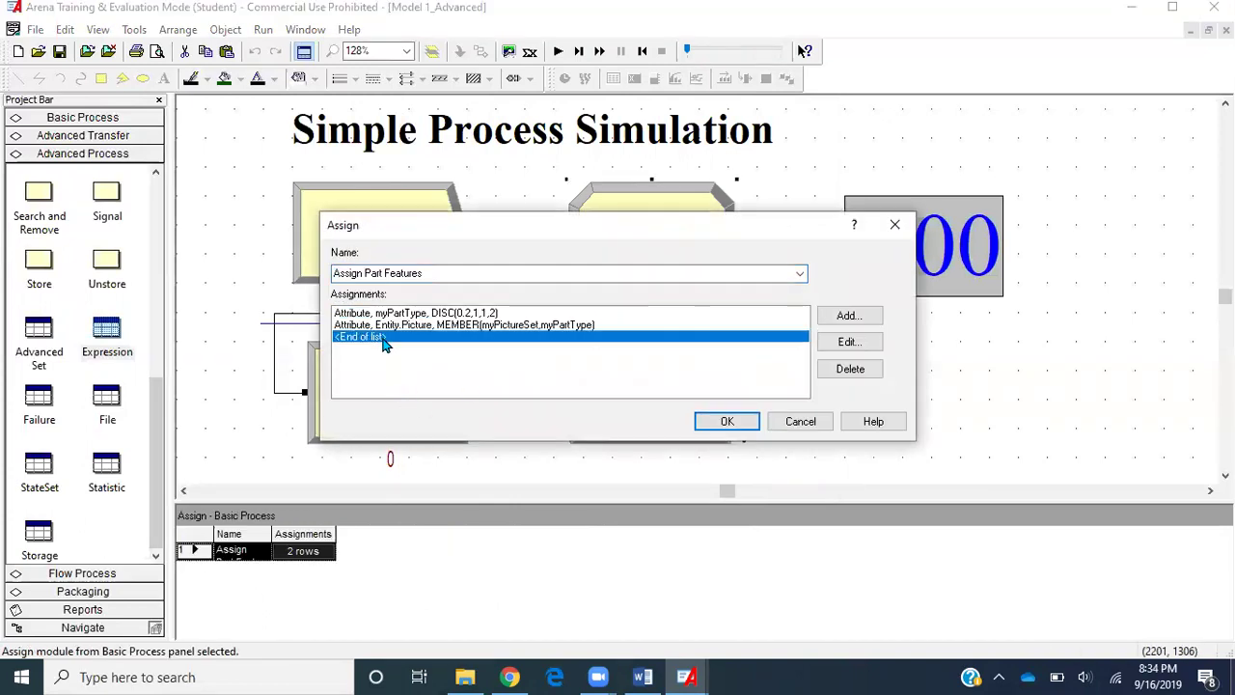
click(849, 316)
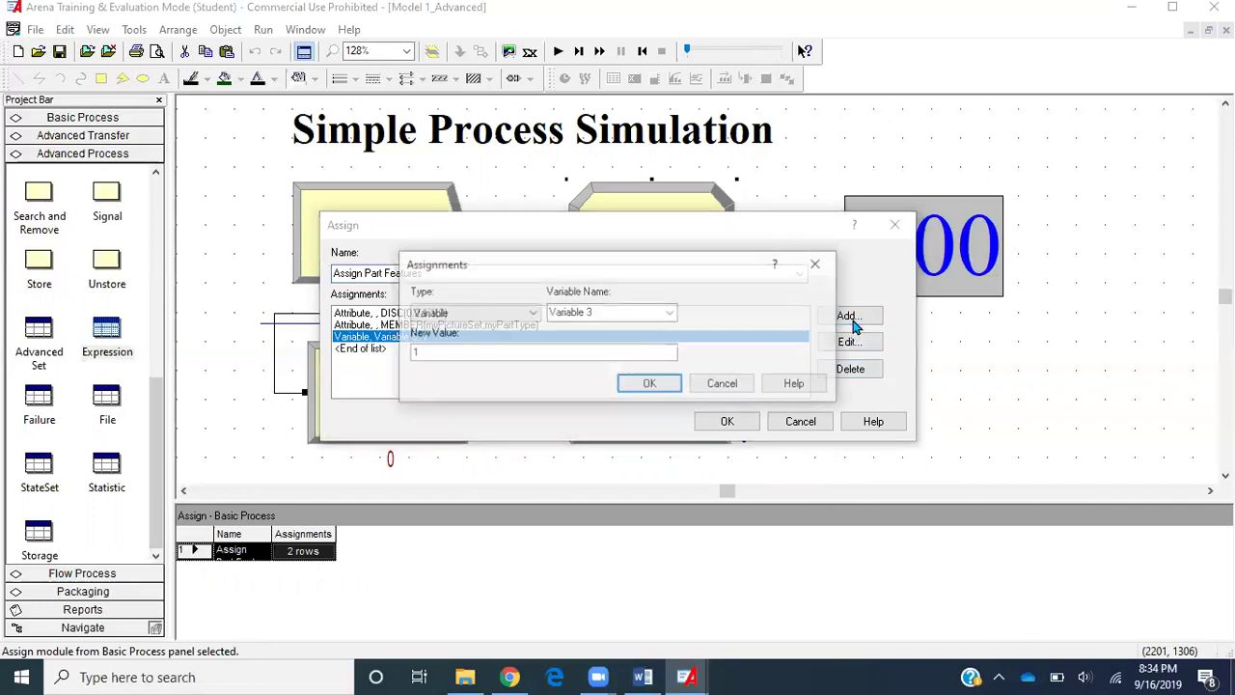
click(530, 319)
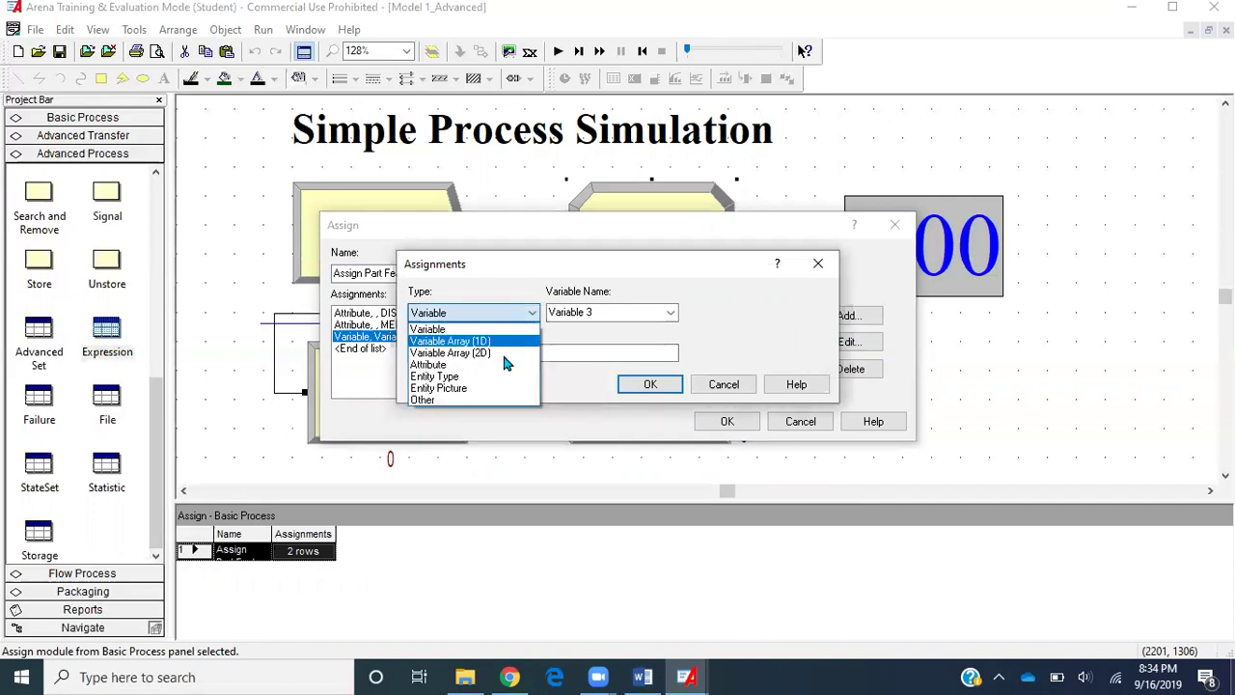
click(499, 367)
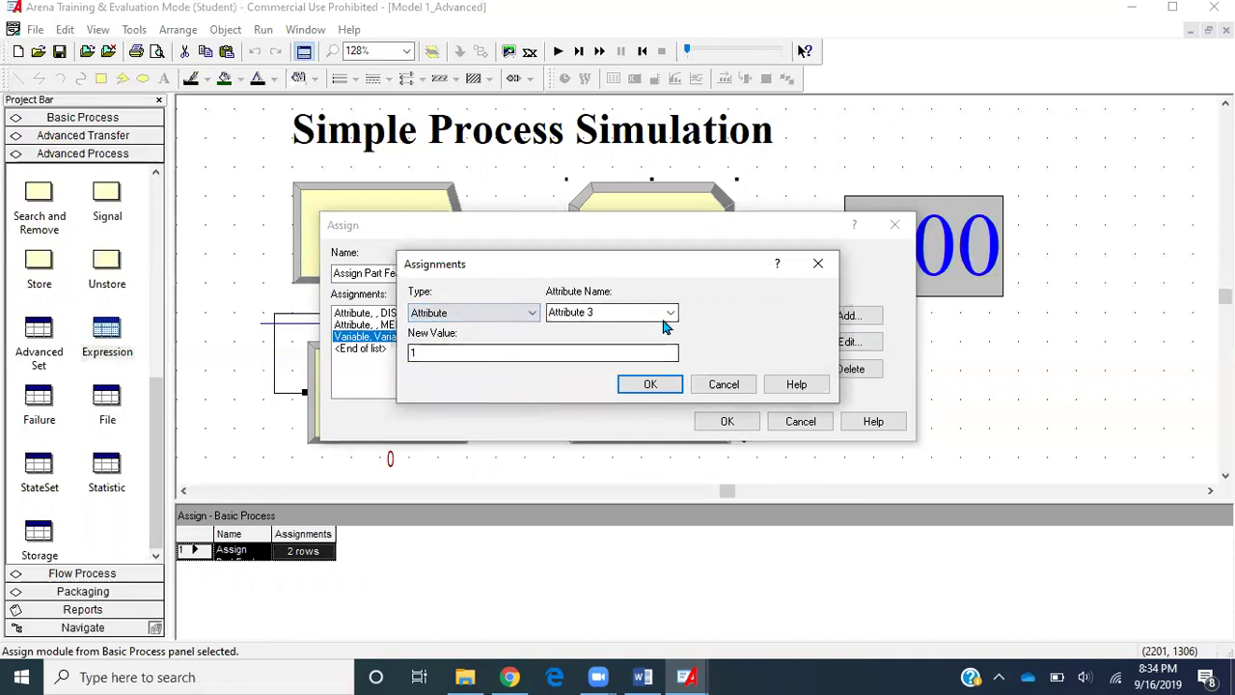
drag(670, 312, 598, 439)
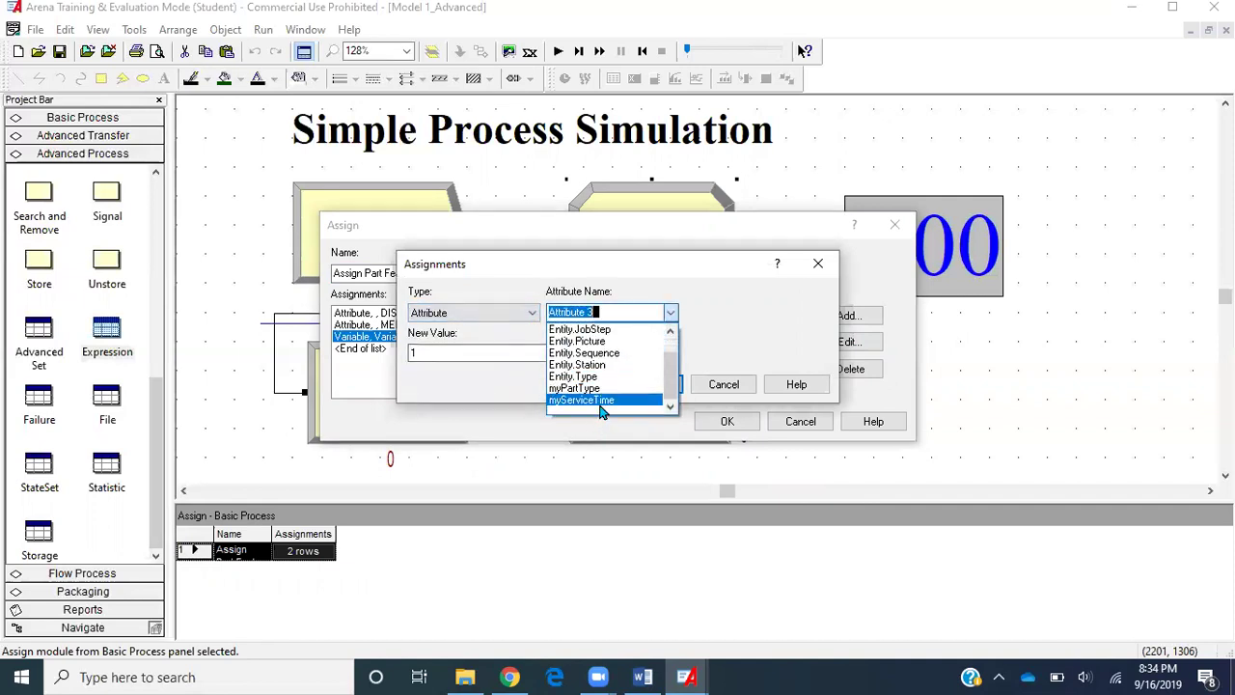
click(604, 400)
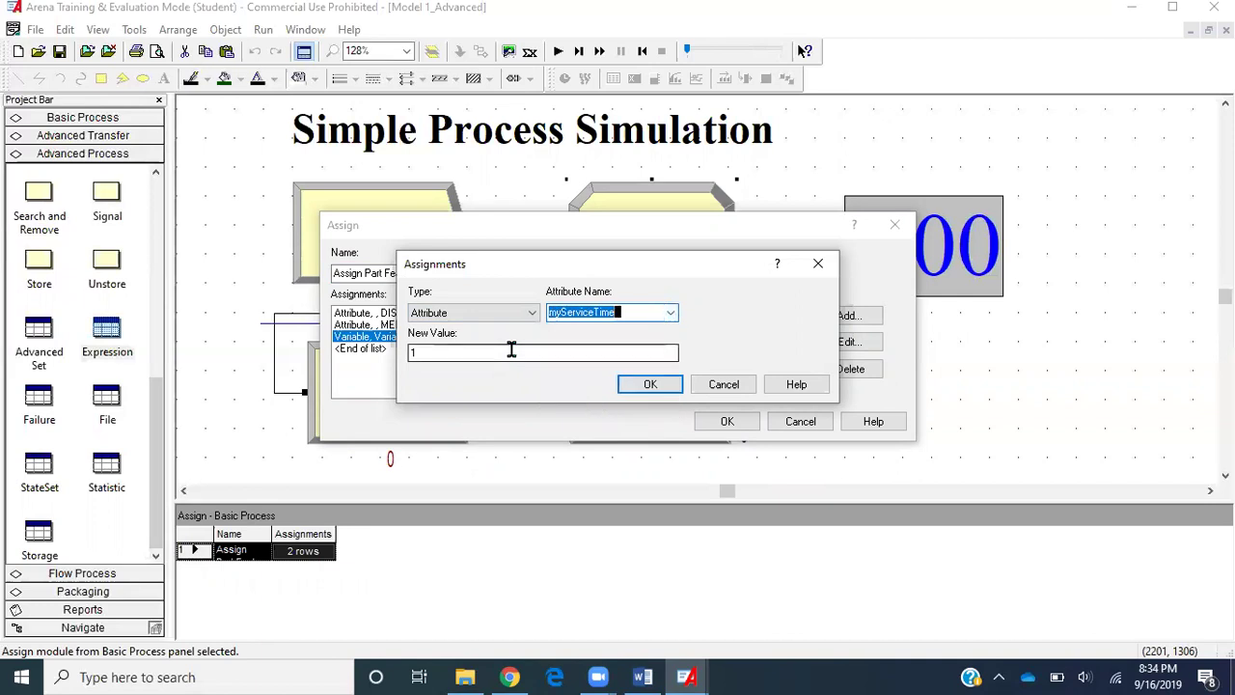
Build the new value ServiceTime(myPartType) for the myServiceTime assignment in the Expression Builder and accept the Assign module.
double_click(512, 350)
right_click(511, 350)
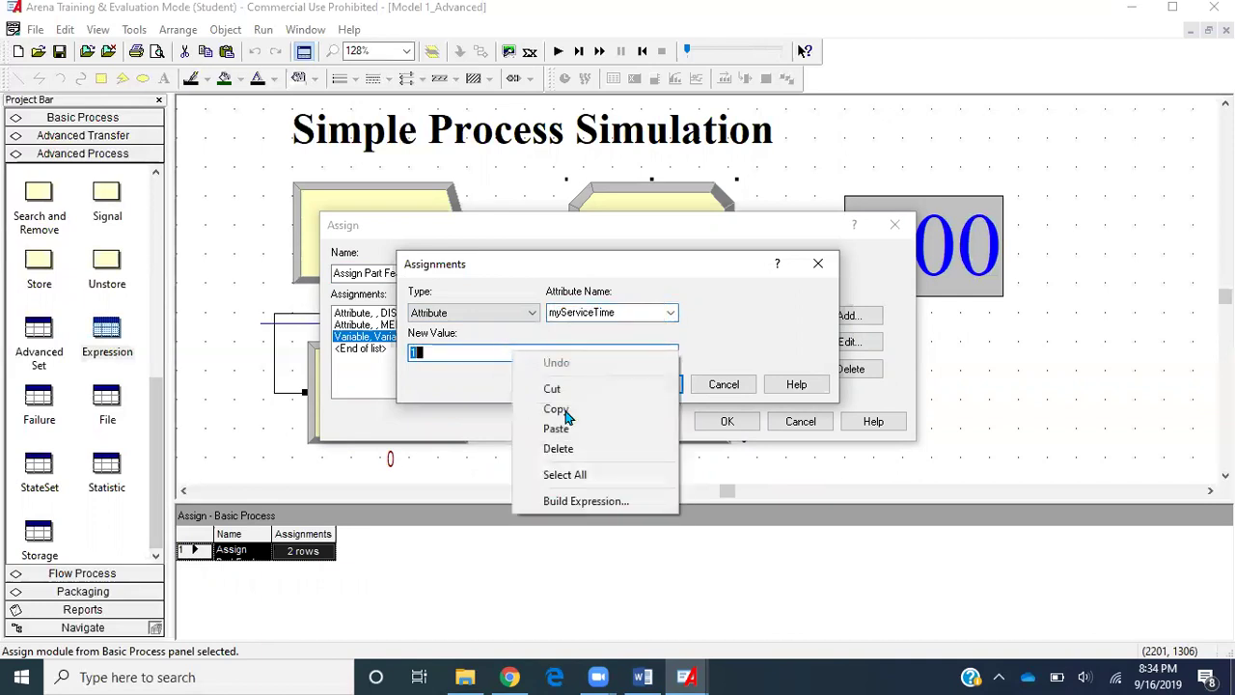
click(610, 500)
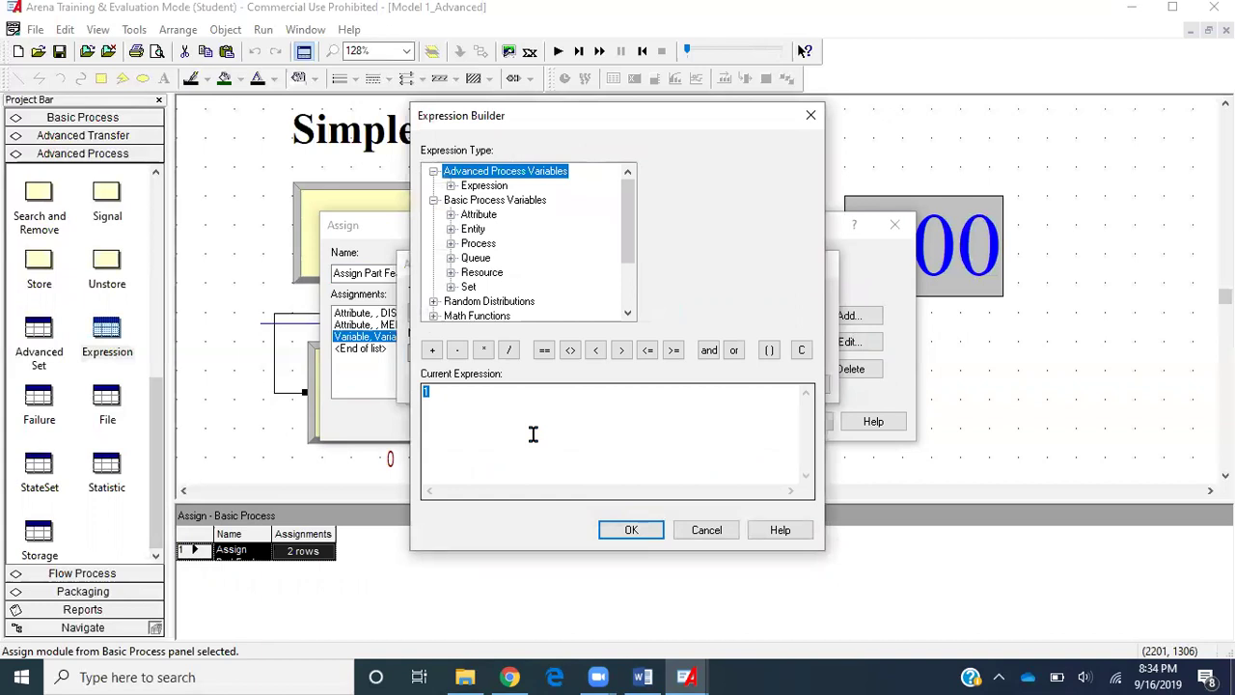
click(450, 215)
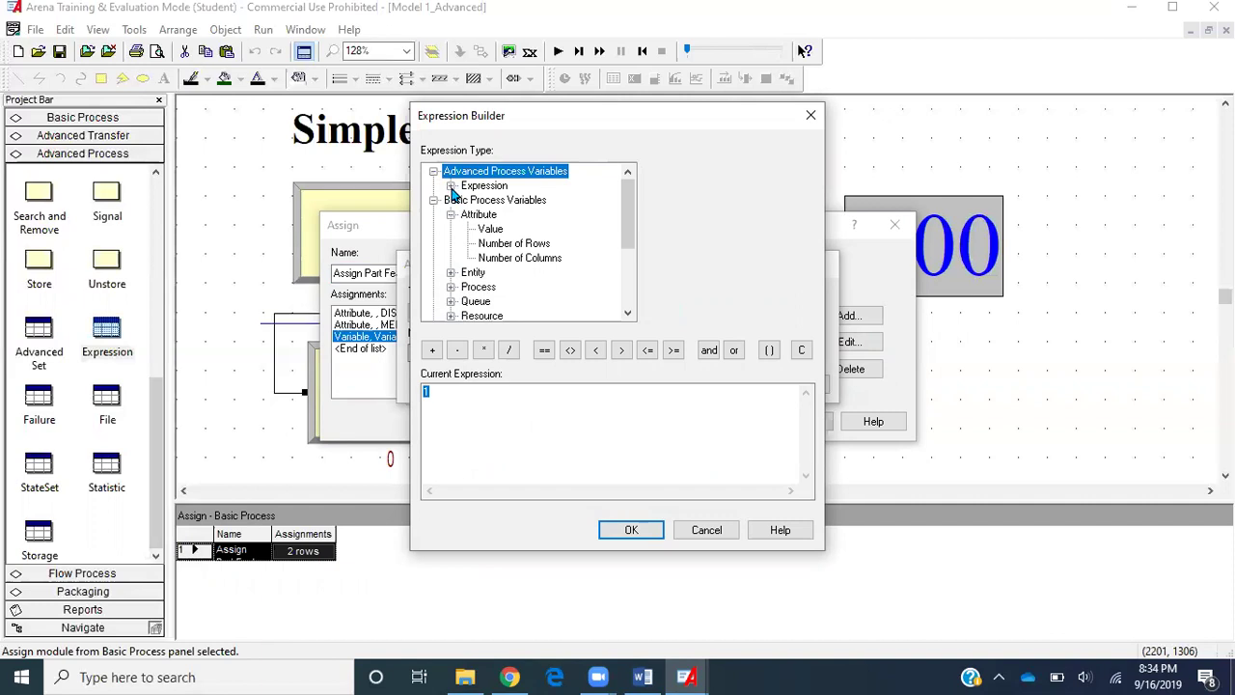
click(450, 186)
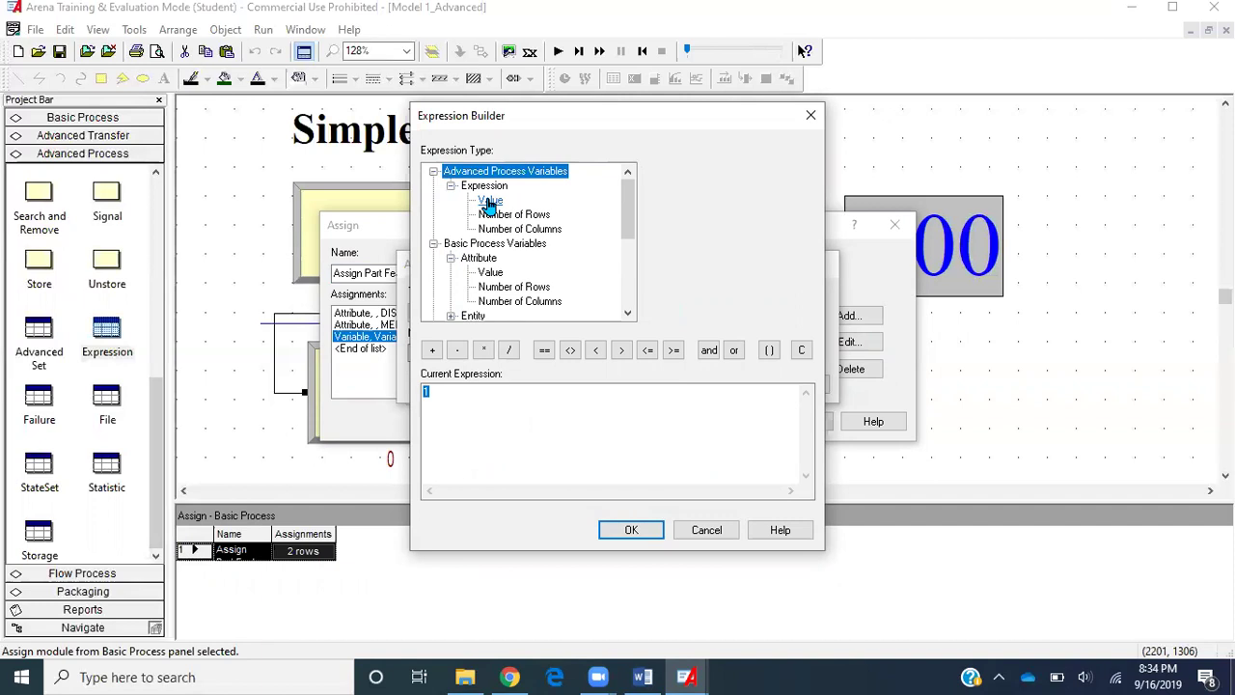
click(491, 201)
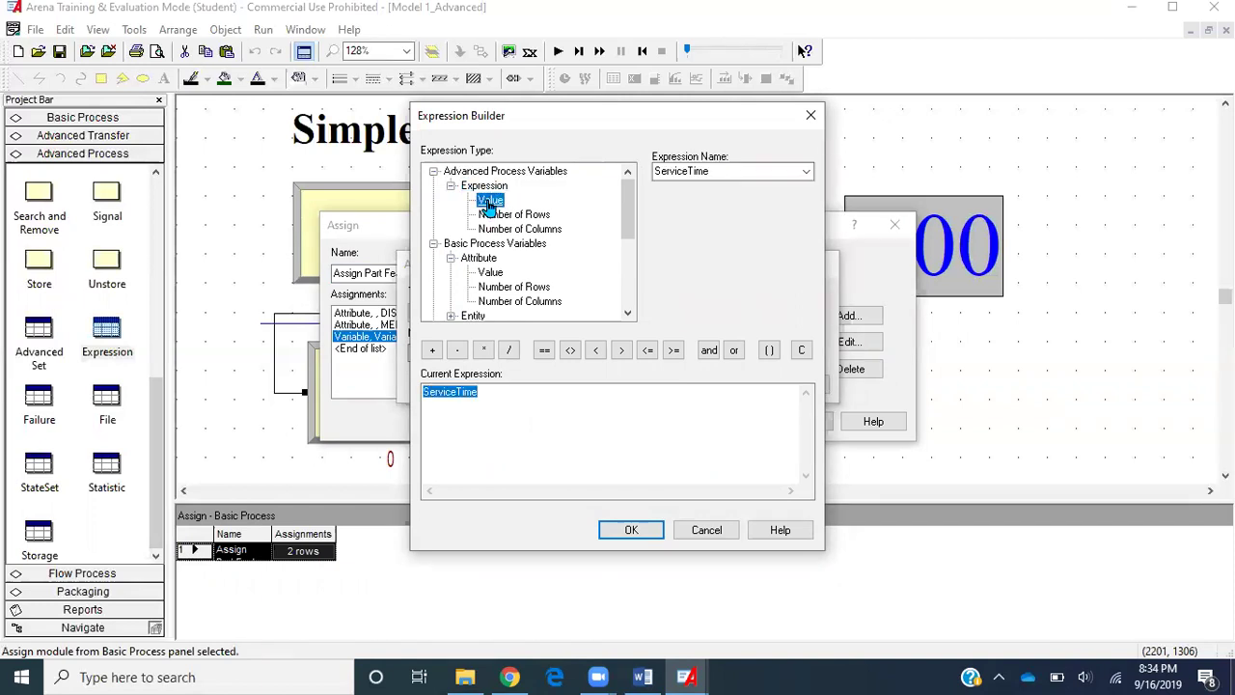
click(807, 172)
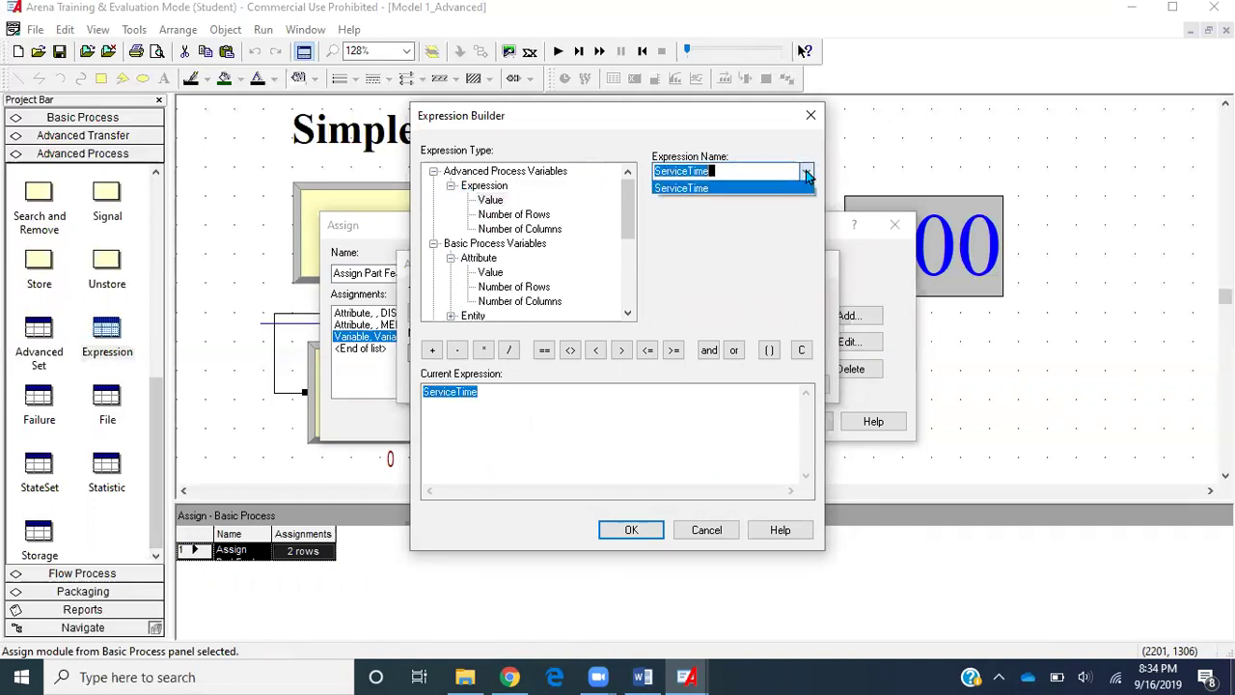
click(786, 188)
click(562, 398)
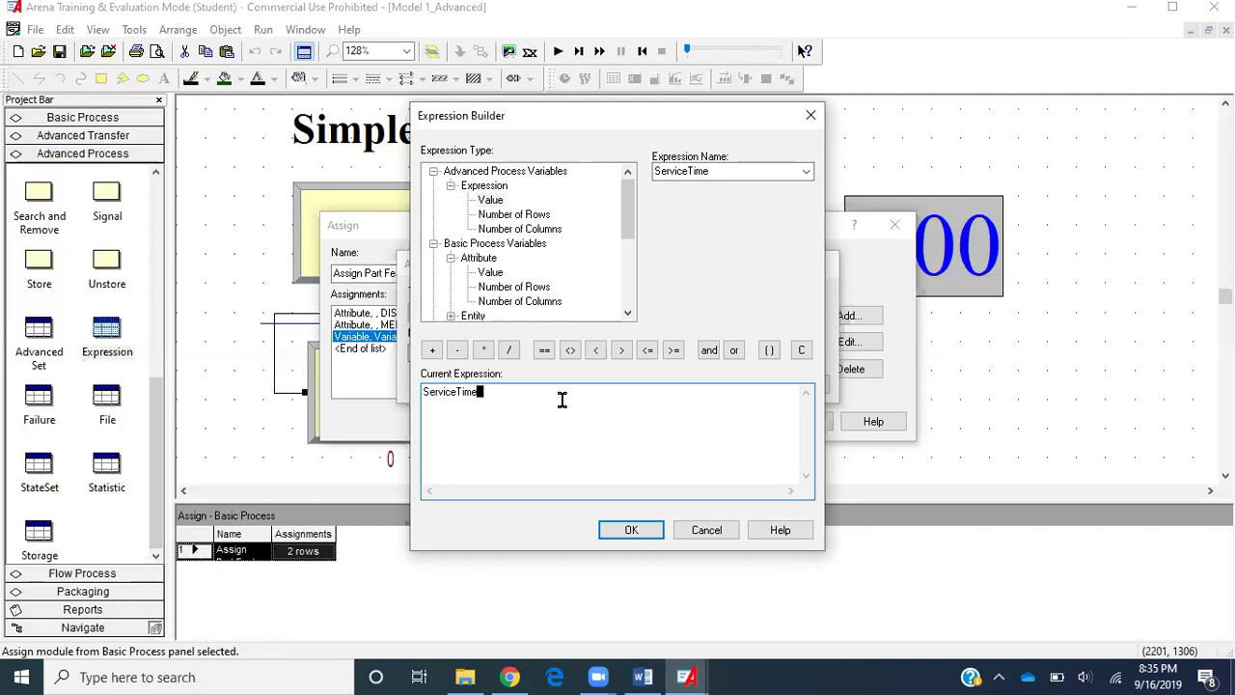
text((myPArt)
key(BackSpace)
key(BackSpace)
key(BackSpace)
text(artType)
click(639, 524)
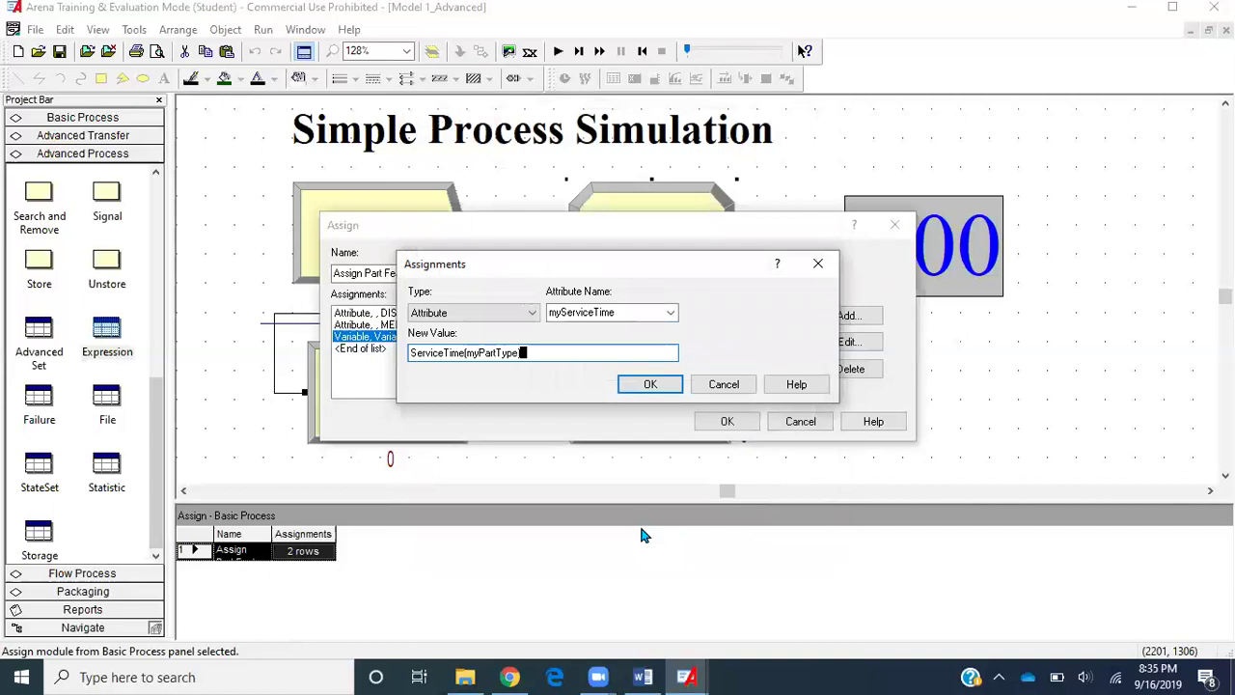
click(648, 386)
click(714, 420)
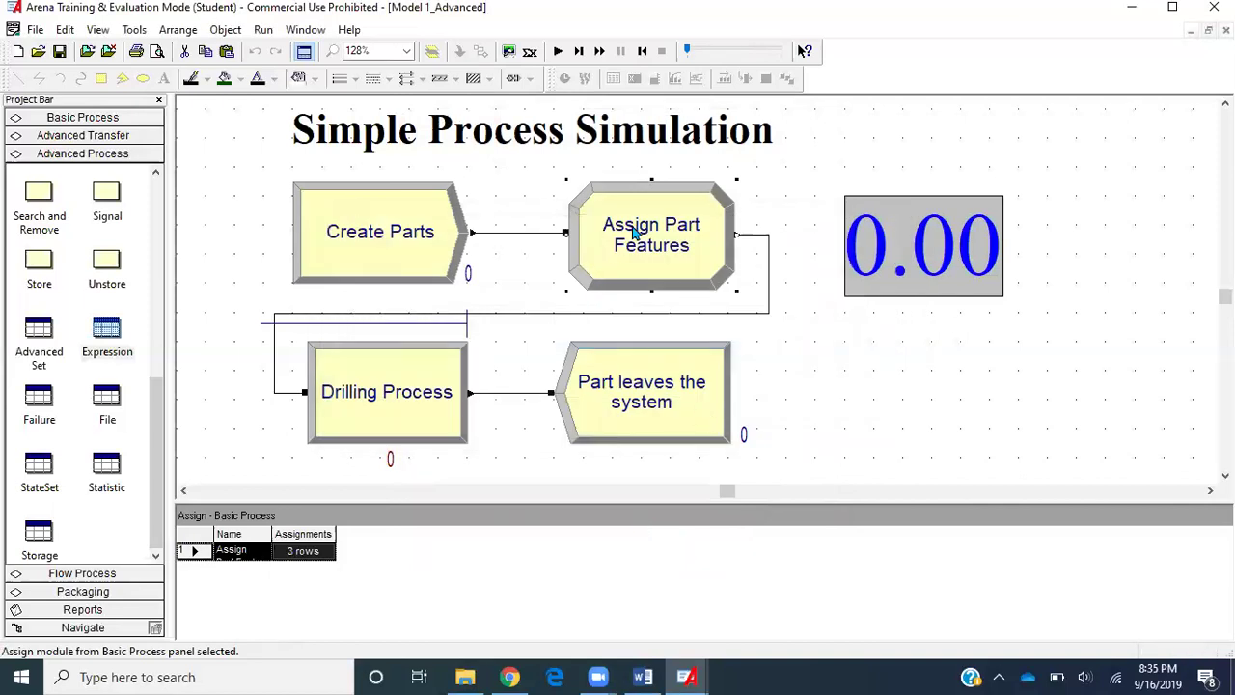
Set the Drilling Process module's delay expression to myServiceTime, without the myPartType index.
double_click(394, 398)
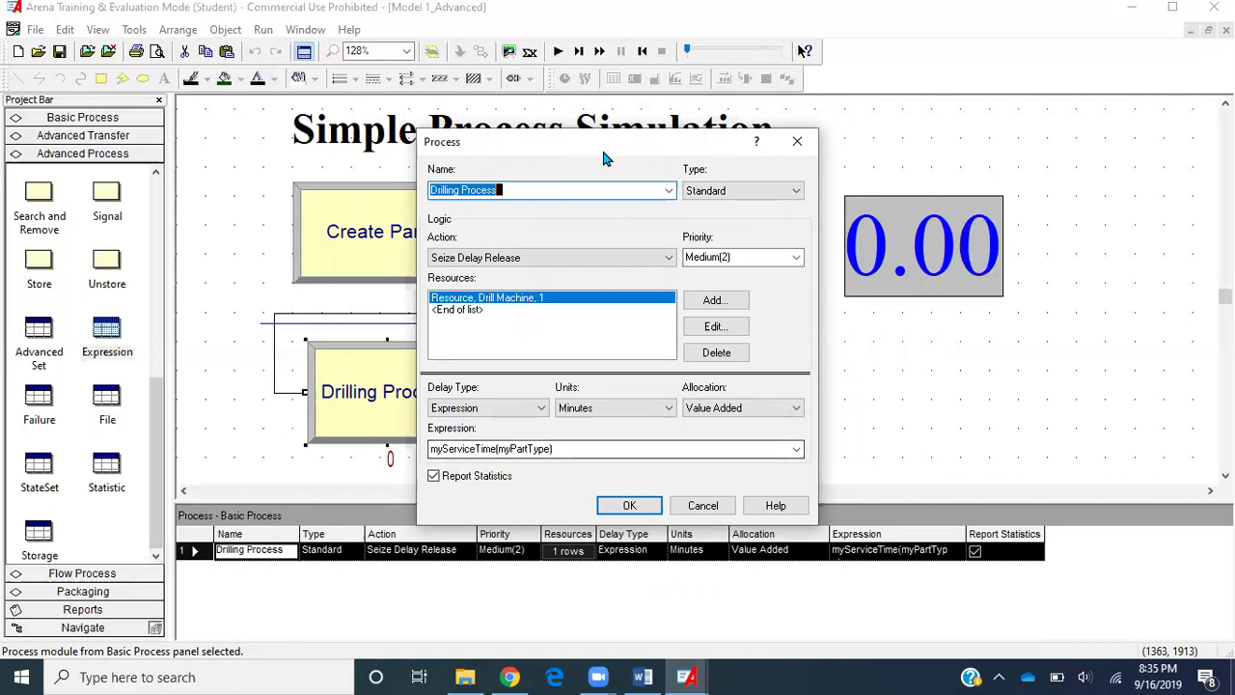
drag(608, 144, 927, 144)
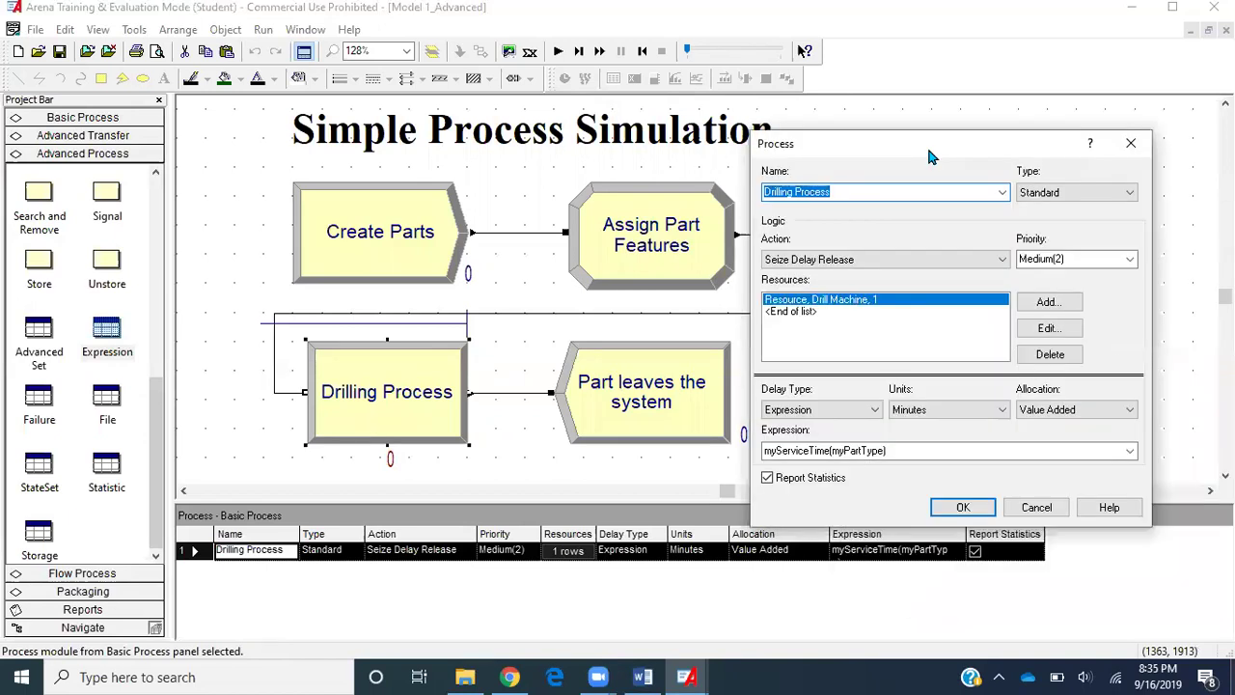
click(896, 451)
click(895, 450)
key(shift+Left)
key(BackSpace)
key(BackSpace)
key(BackSpace)
key(BackSpace)
key(BackSpace)
key(BackSpace)
key(BackSpace)
key(BackSpace)
key(BackSpace)
key(BackSpace)
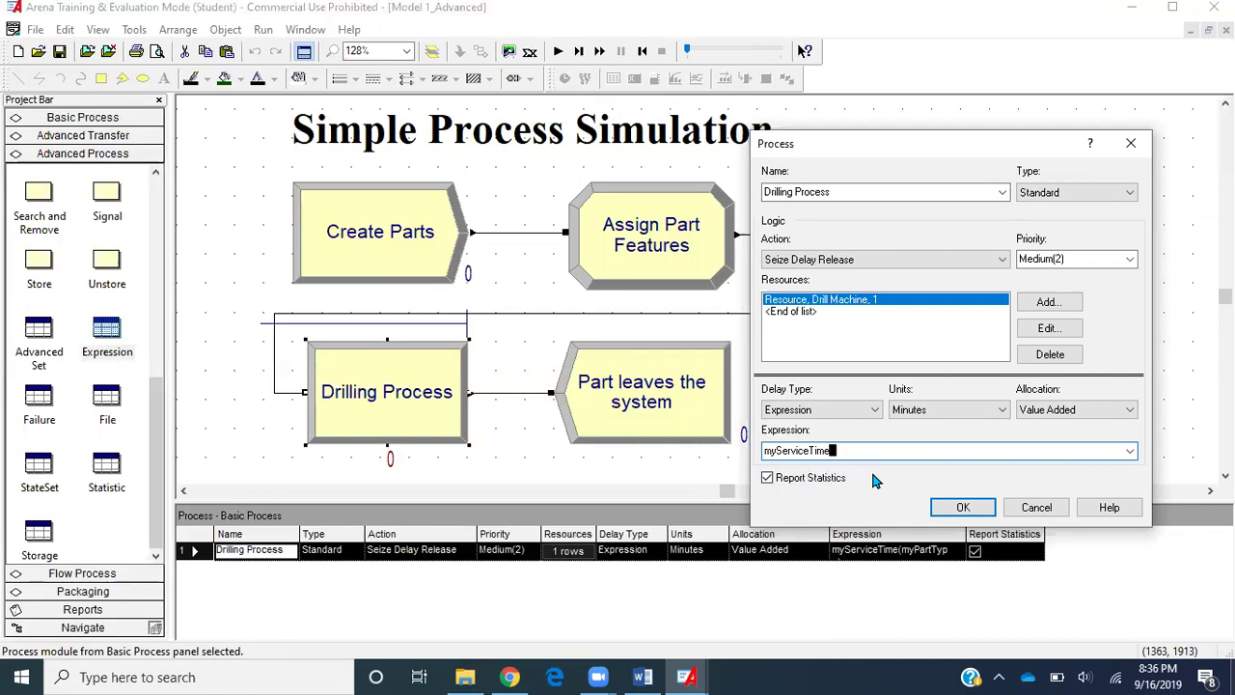
click(970, 506)
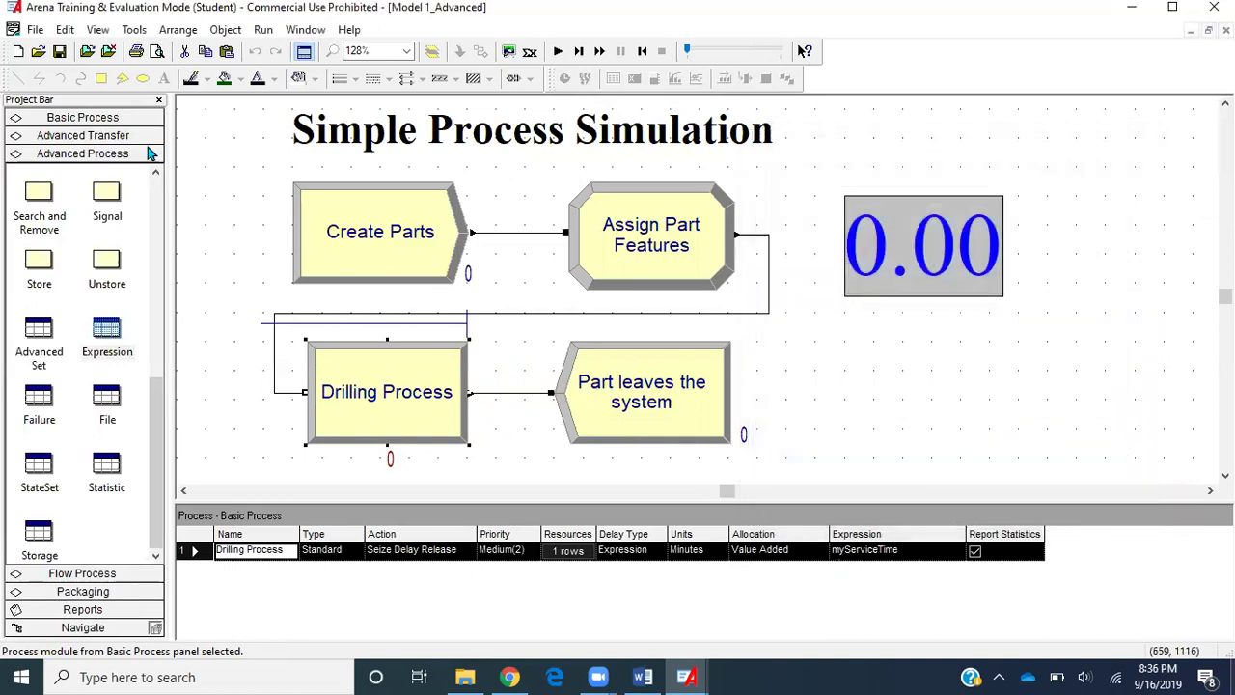
Save the model, run the simulation and locate the element behind the run error.
click(59, 51)
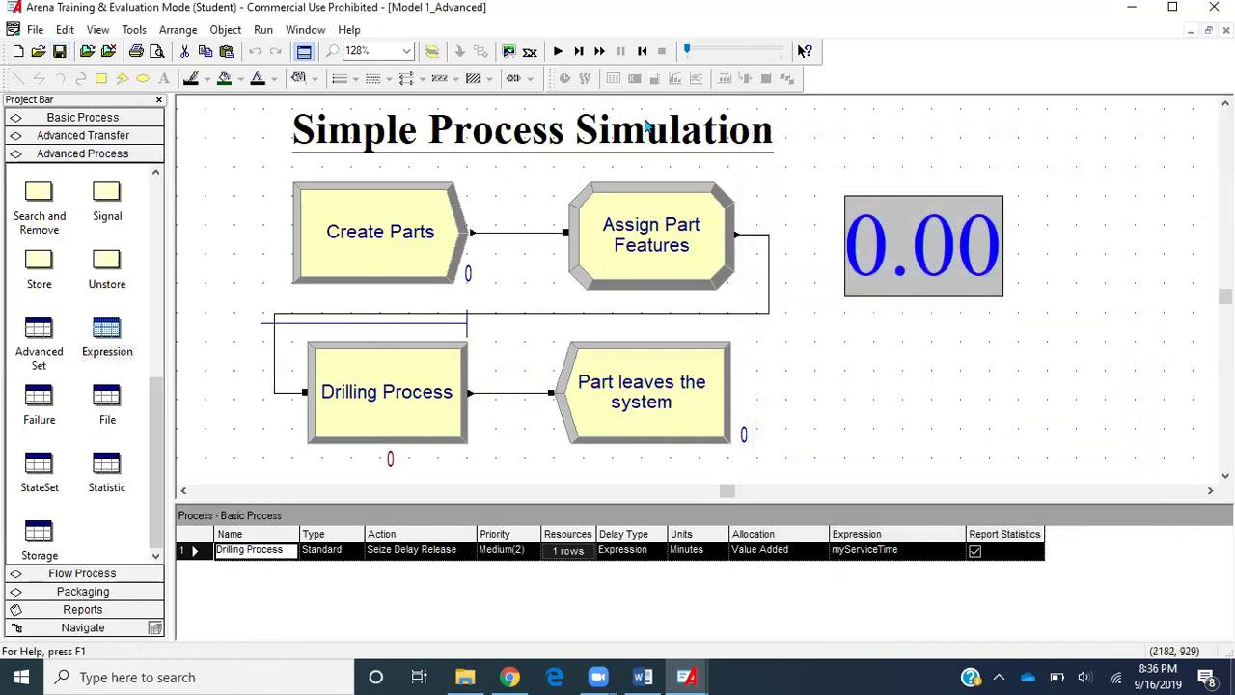
click(558, 50)
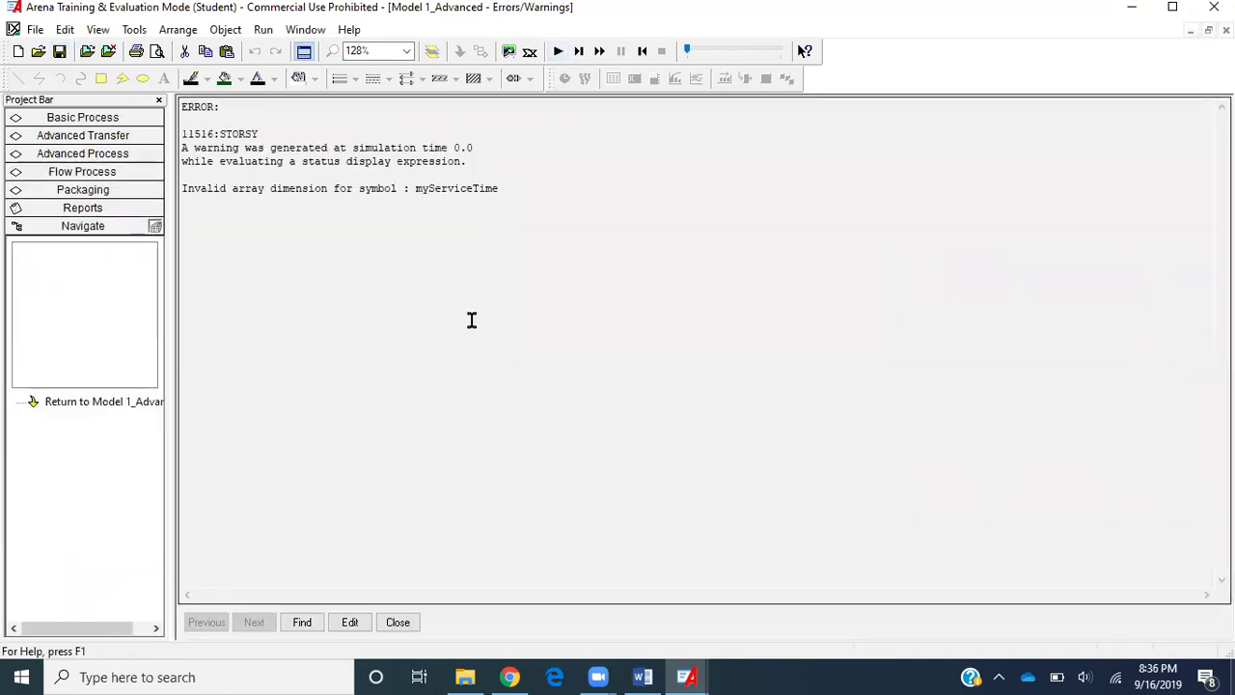
click(302, 623)
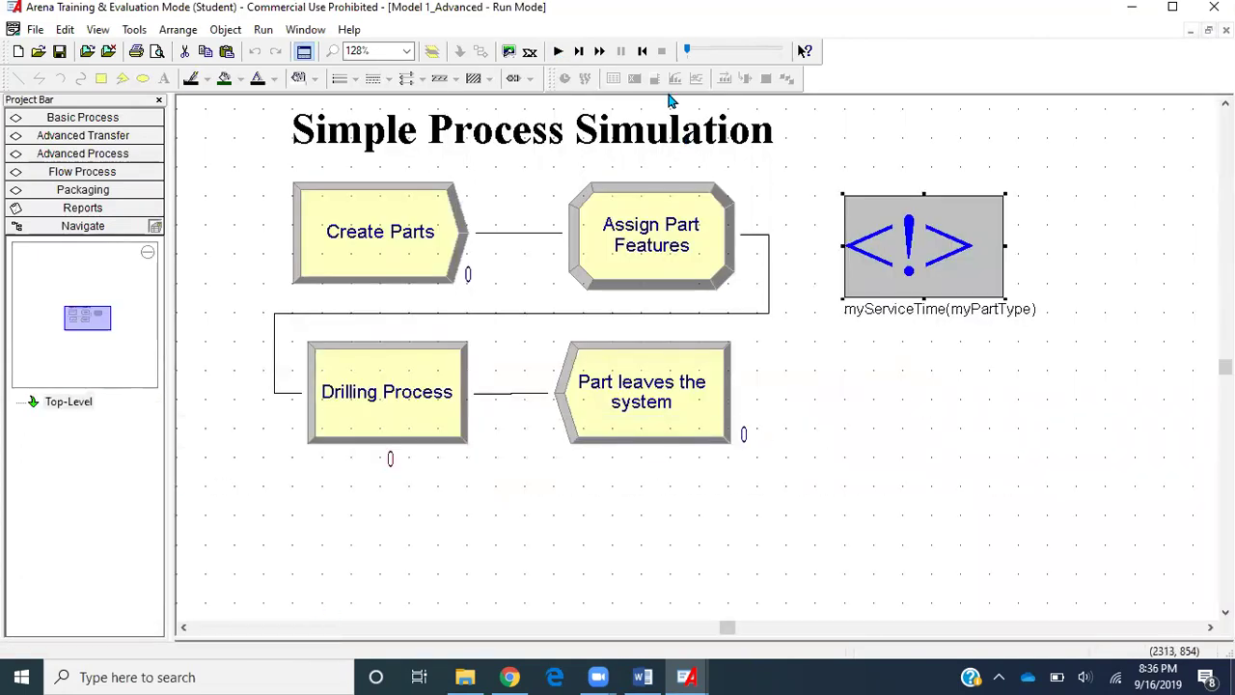
Inspect the settings of the variable display beside the flowchart in run mode, without changing them.
click(1085, 195)
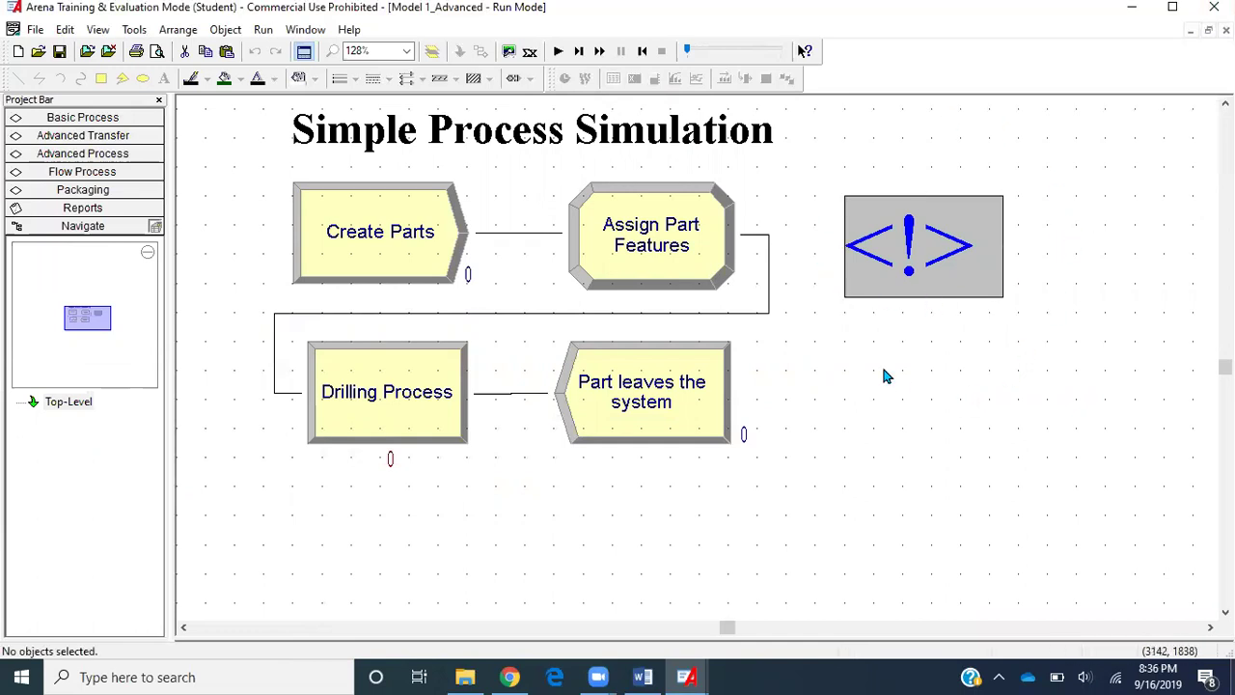
double_click(879, 294)
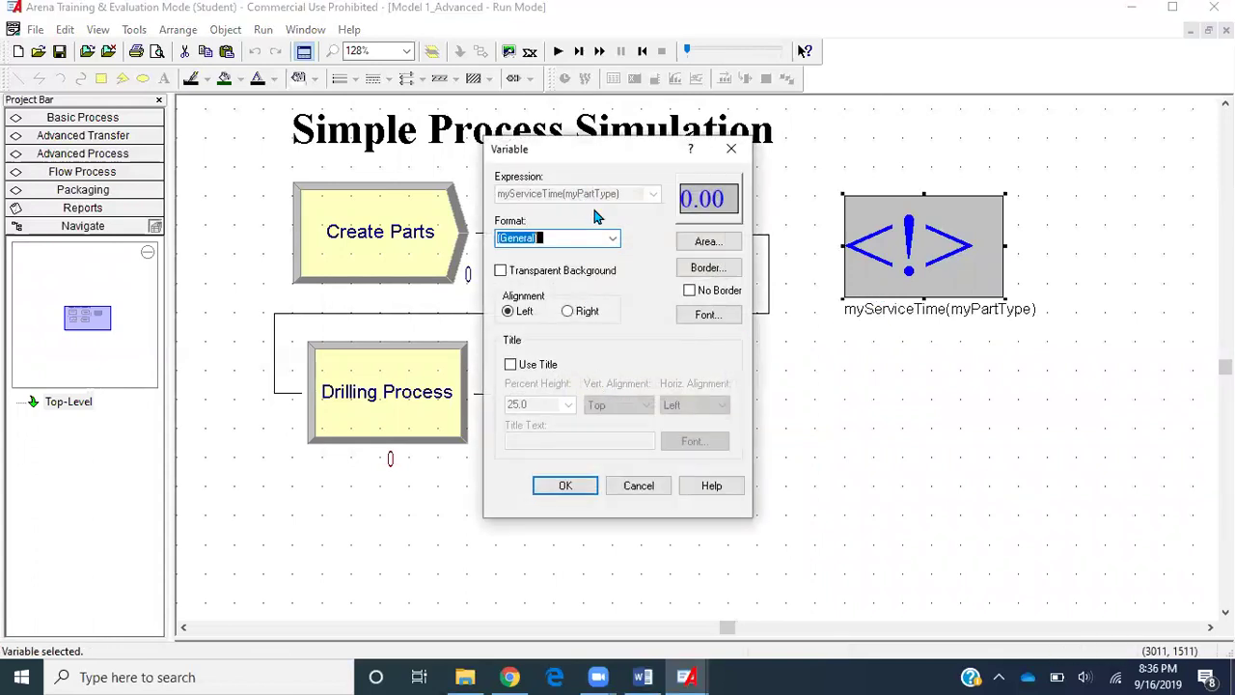
click(638, 487)
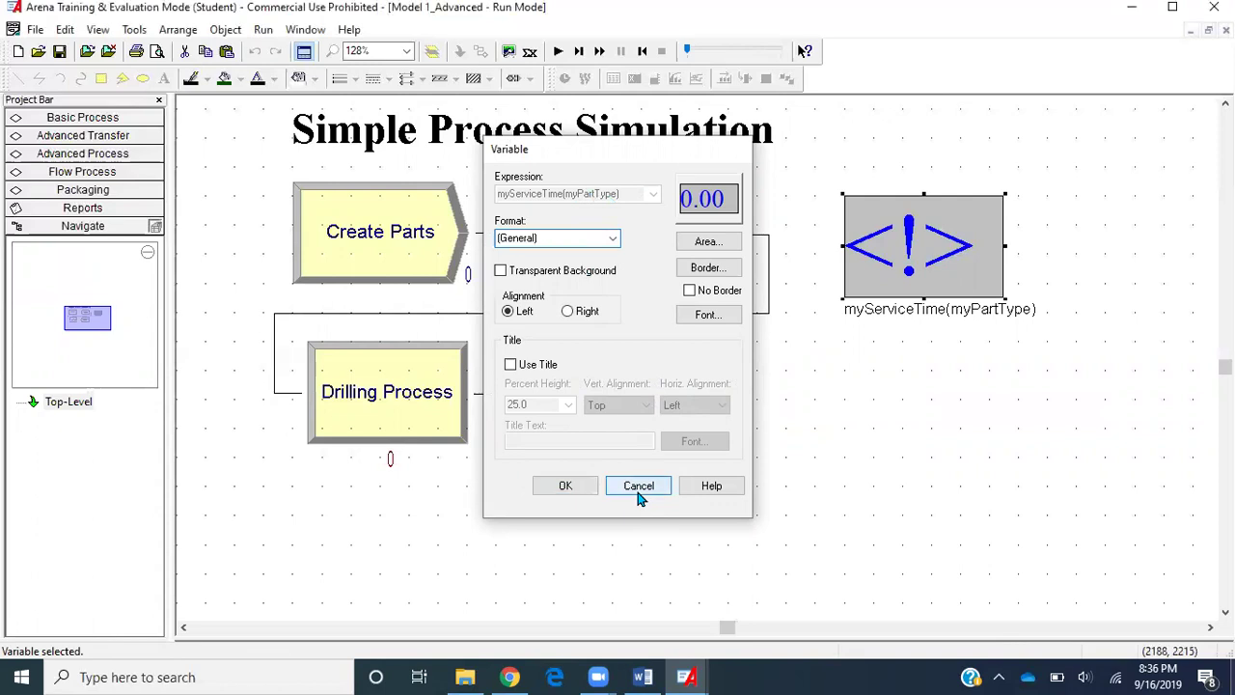
click(912, 423)
click(933, 271)
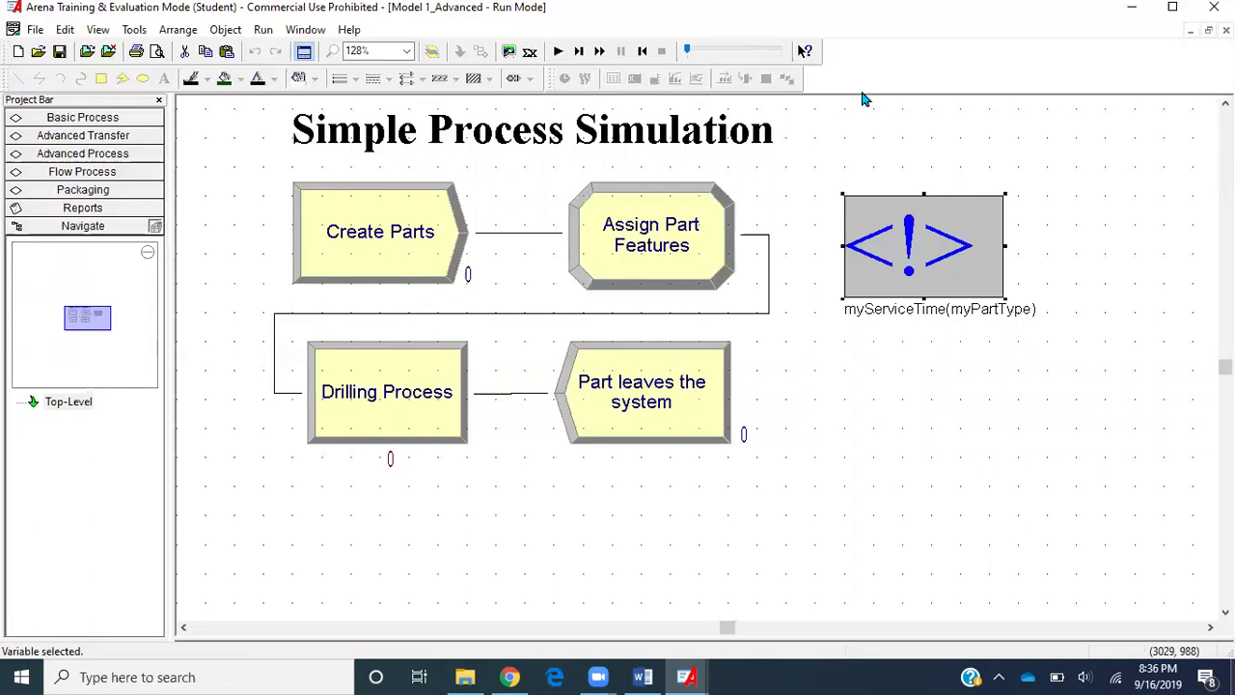
End the run and set the variable display's expression to myServiceTime, without the myPartType index.
key(shift+F5)
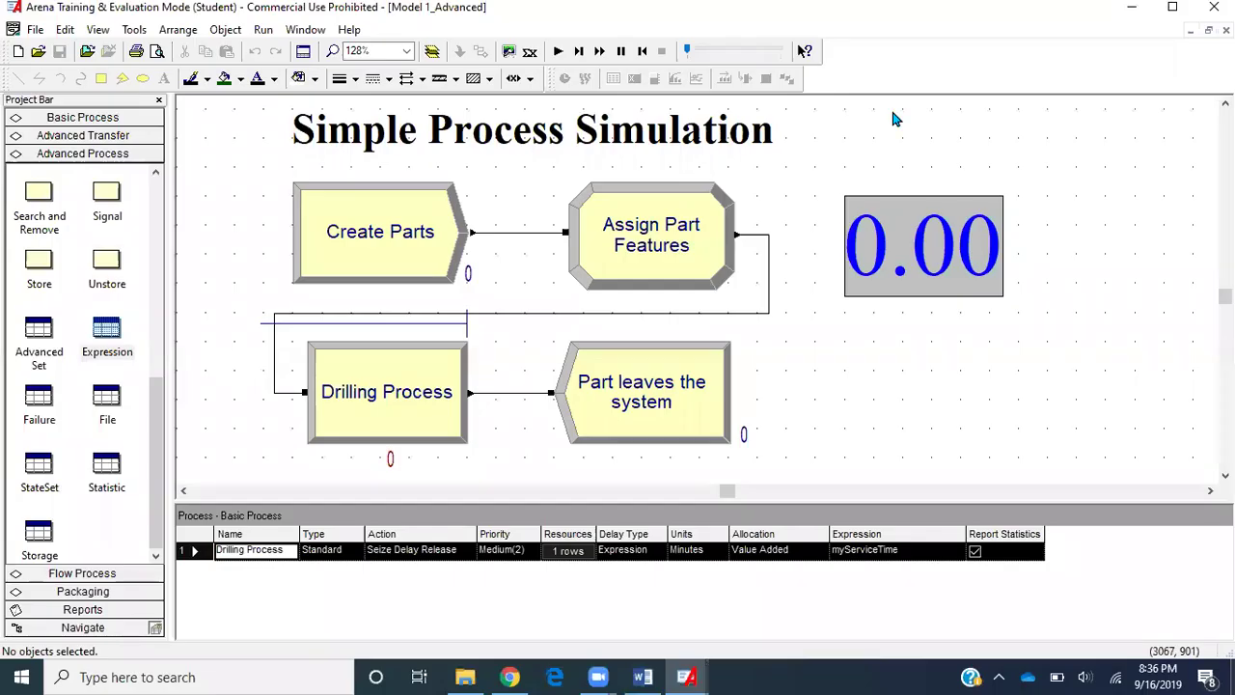
double_click(928, 286)
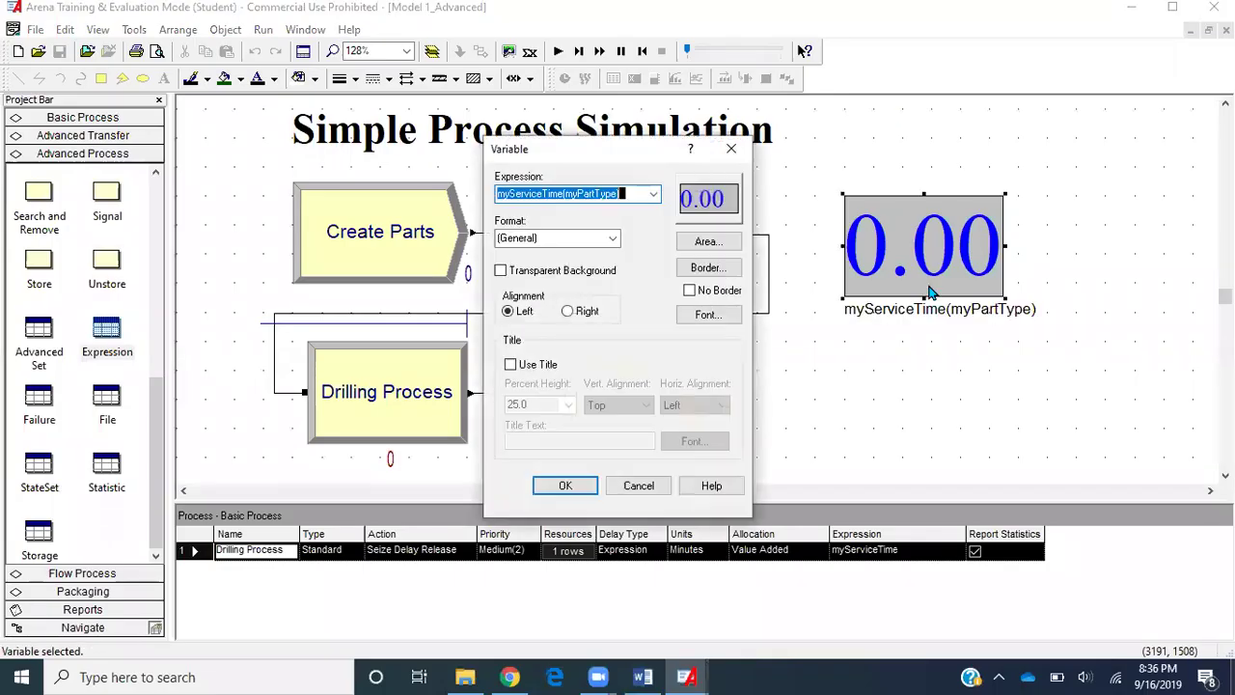
click(623, 196)
key(shift+Left)
key(shift+Left)
key(BackSpace)
key(BackSpace)
key(BackSpace)
key(BackSpace)
key(BackSpace)
key(BackSpace)
key(BackSpace)
key(BackSpace)
key(BackSpace)
key(BackSpace)
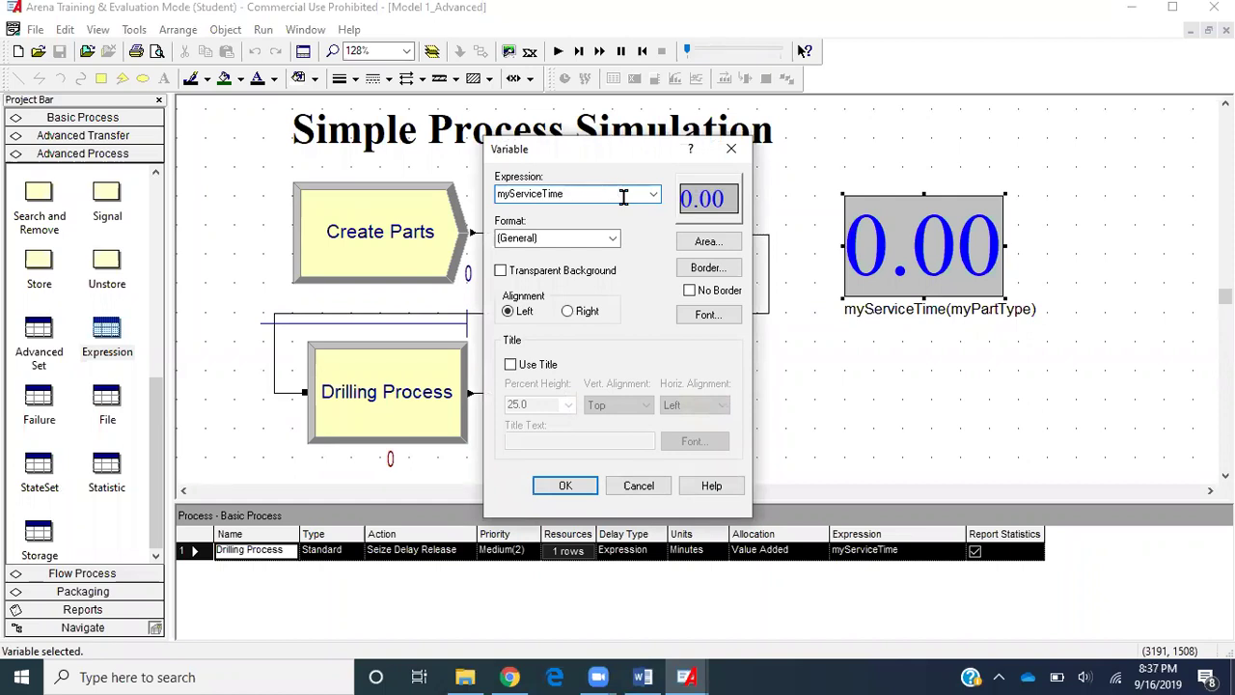
key(Return)
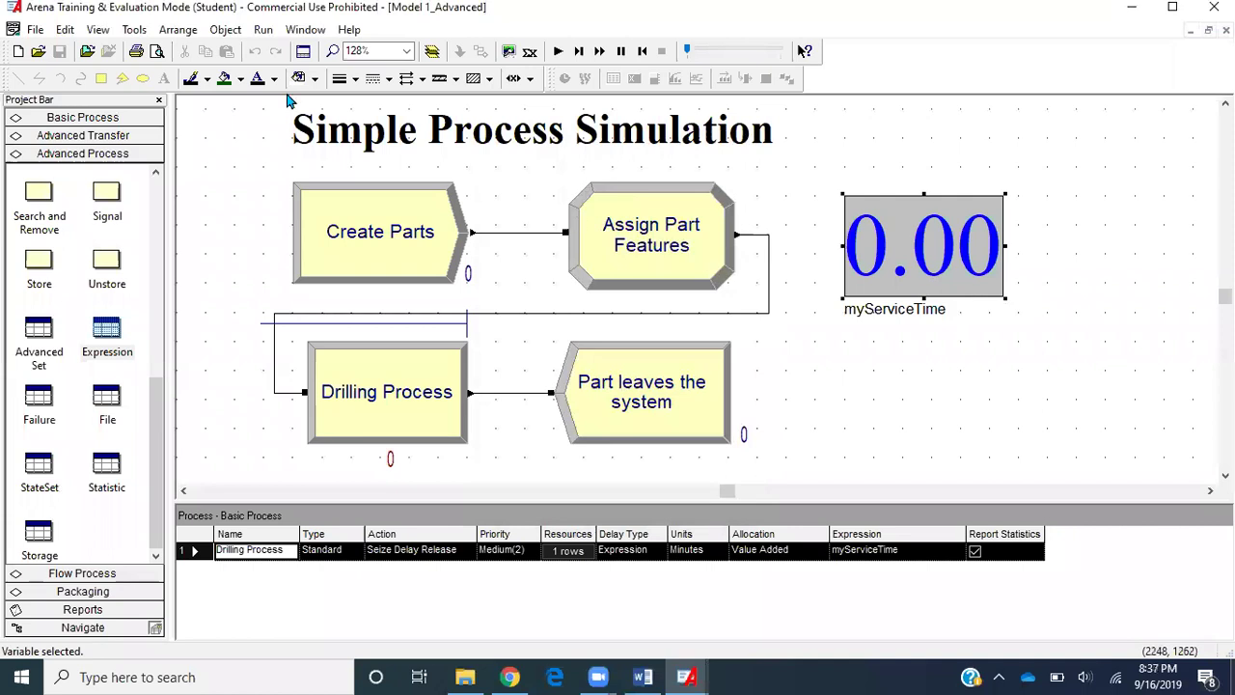
click(841, 340)
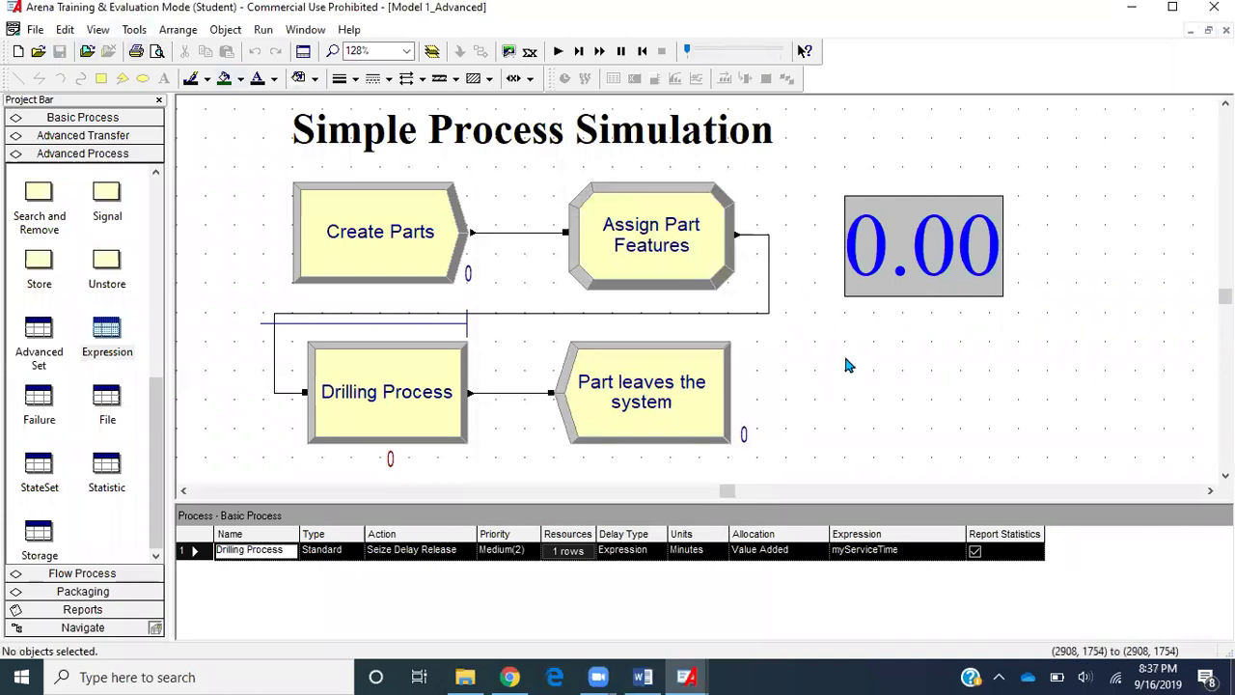
Save the corrected model and run the simulation to check the service time display.
click(36, 32)
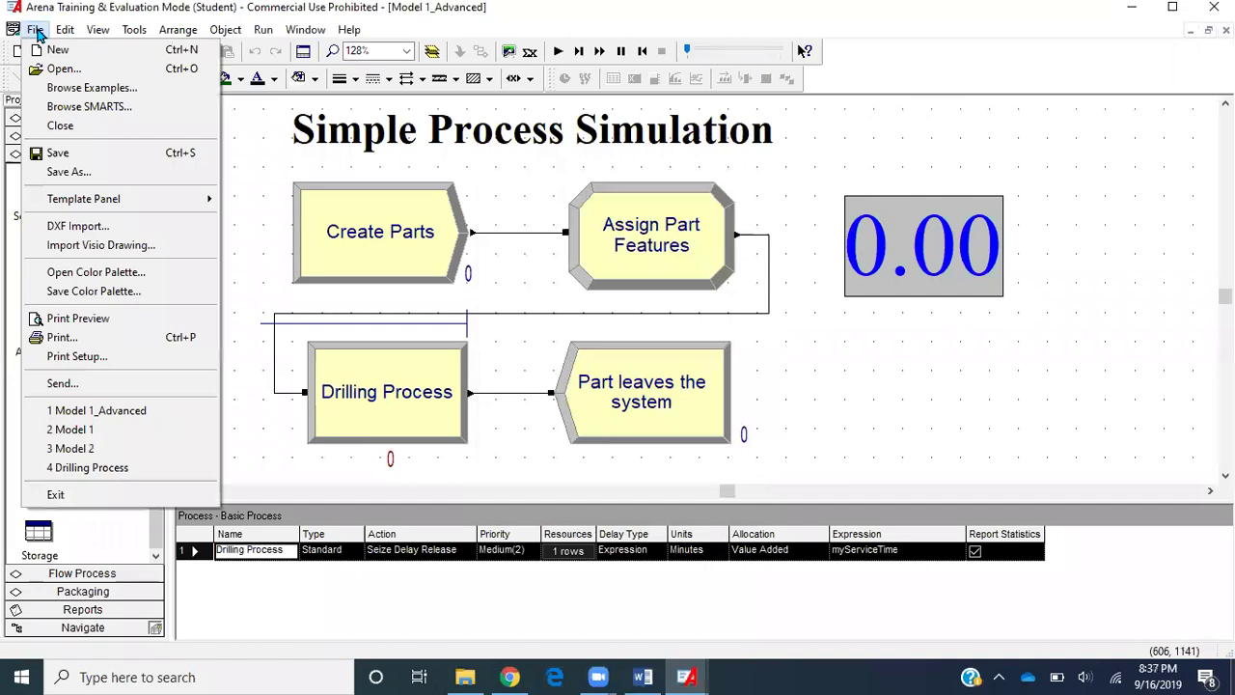
click(55, 151)
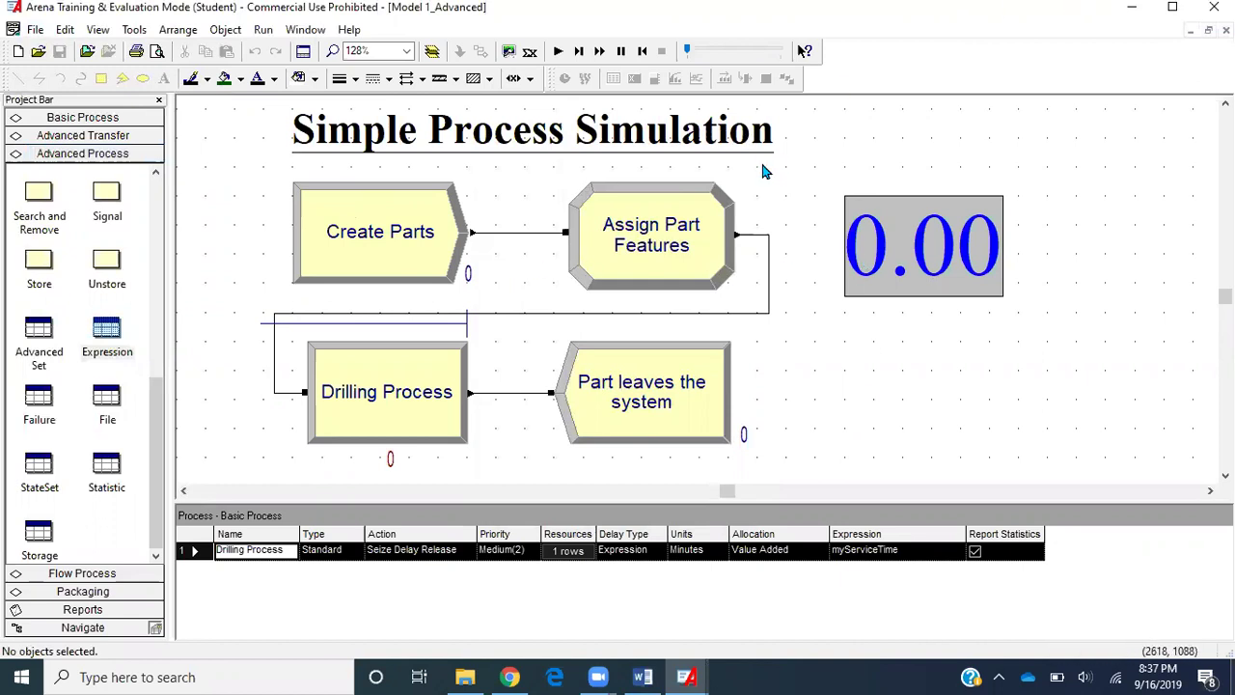
click(558, 51)
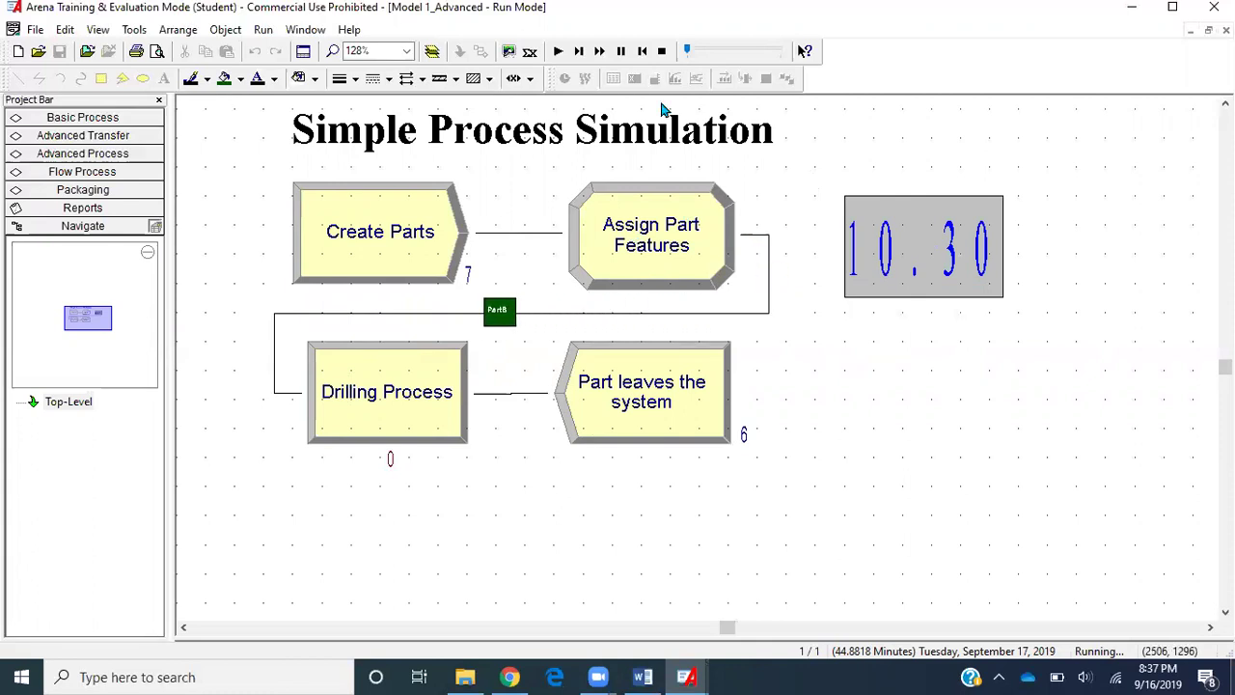
Switch to the Word document to read the Logic 5 instructions on the Total WIP variable, and return to Arena.
key(alt+Tab)
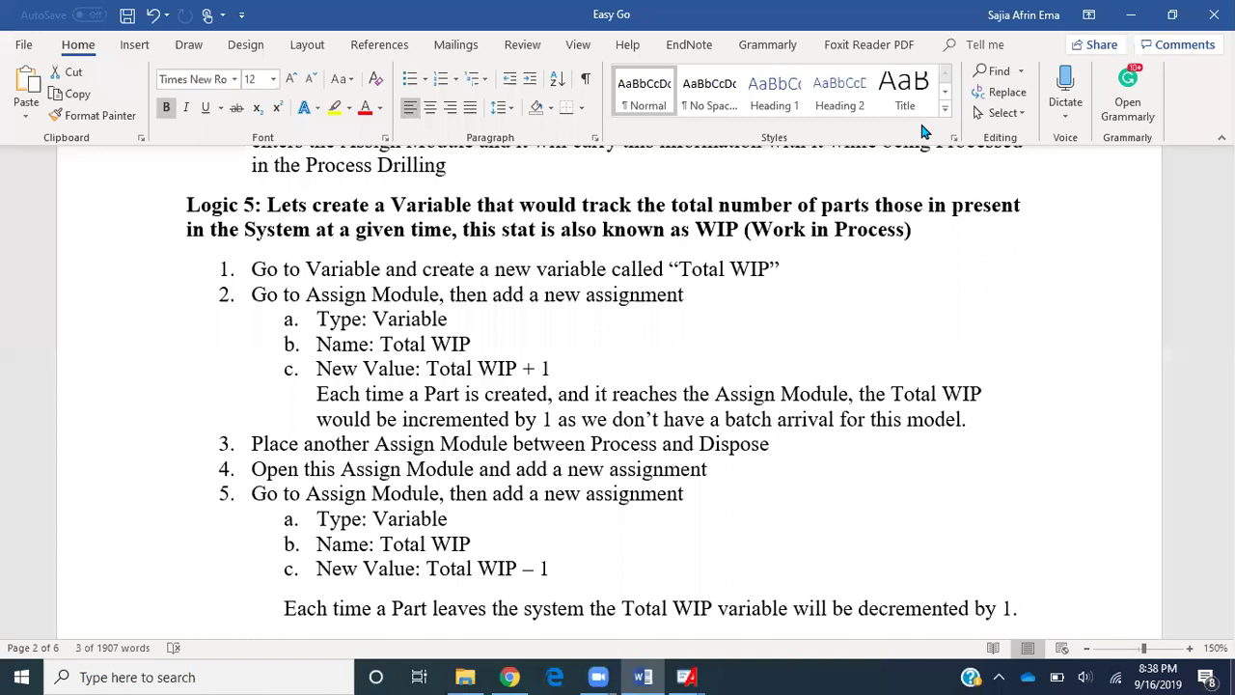
click(1133, 14)
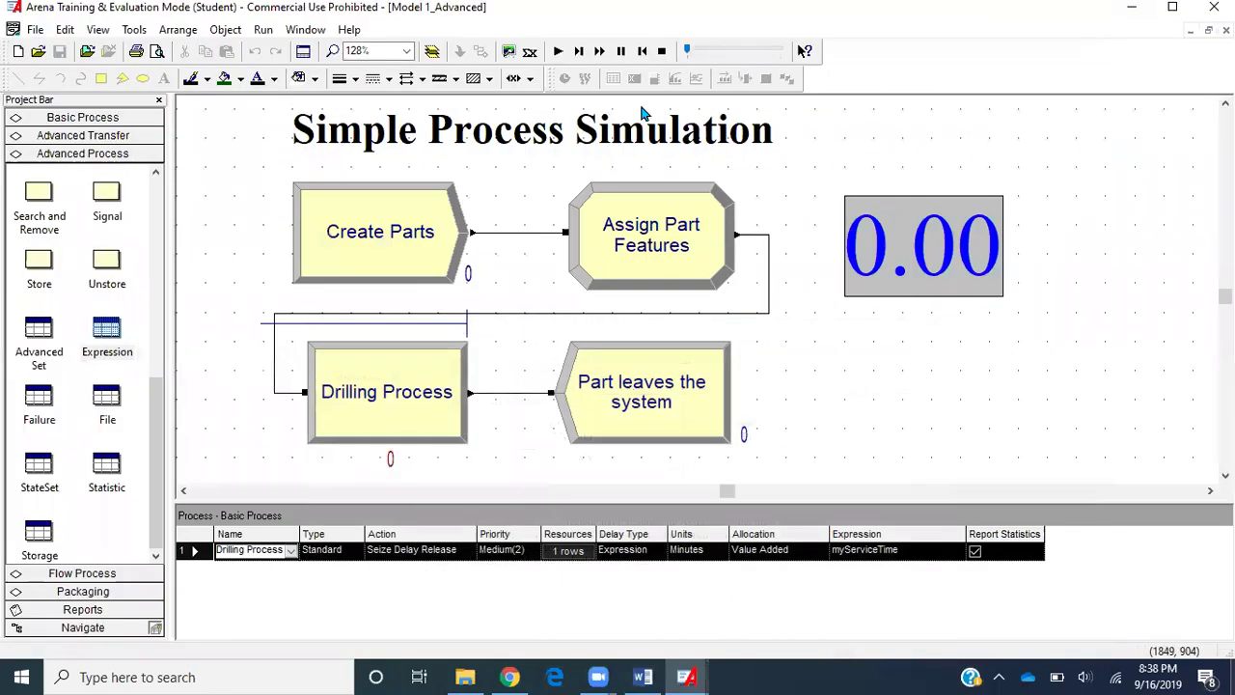